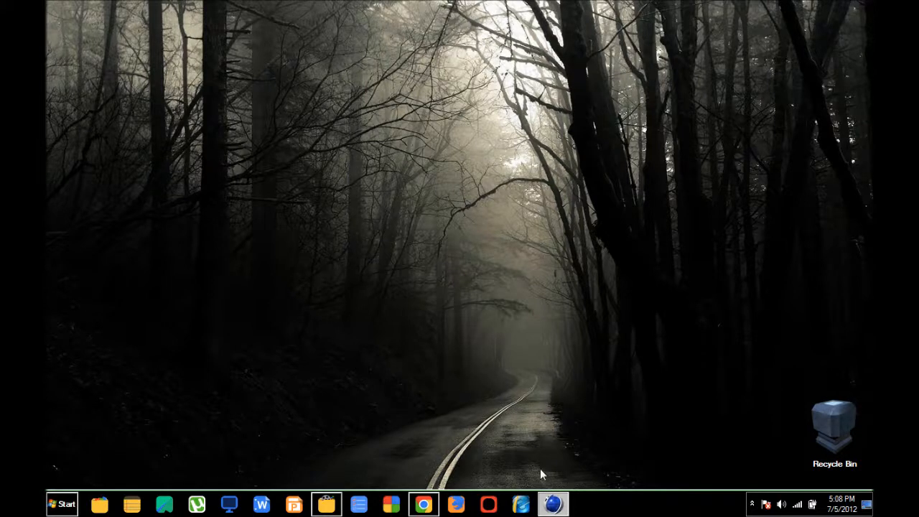
Step: Switch to CINEMA 4D and set the render output size to 1280 x 720 pixels
click(557, 505)
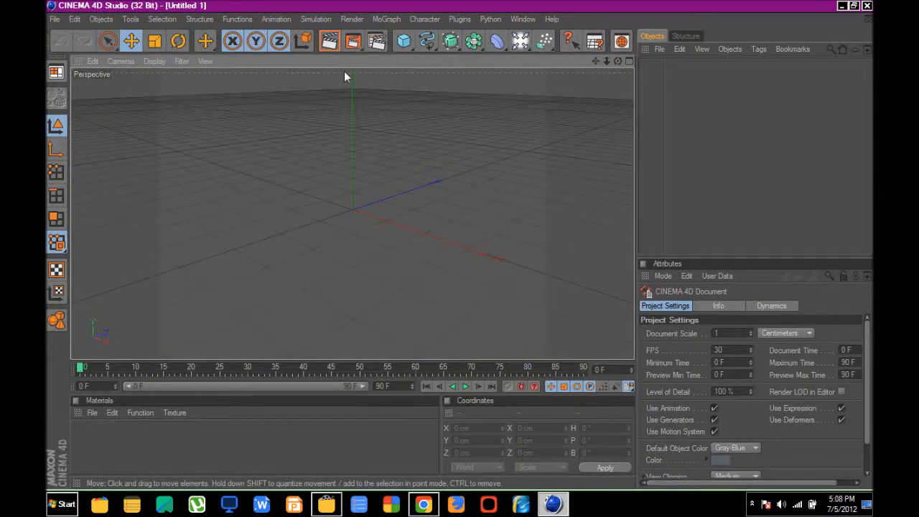
click(377, 41)
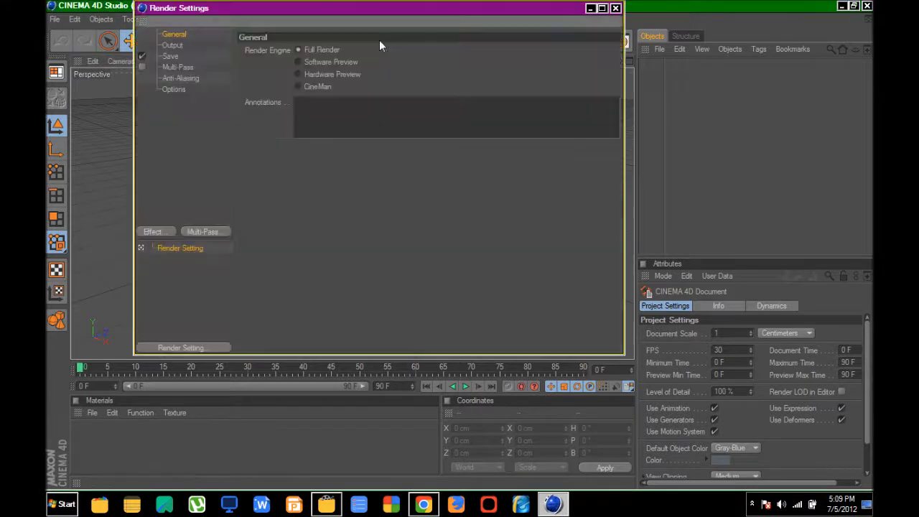
click(174, 46)
click(331, 63)
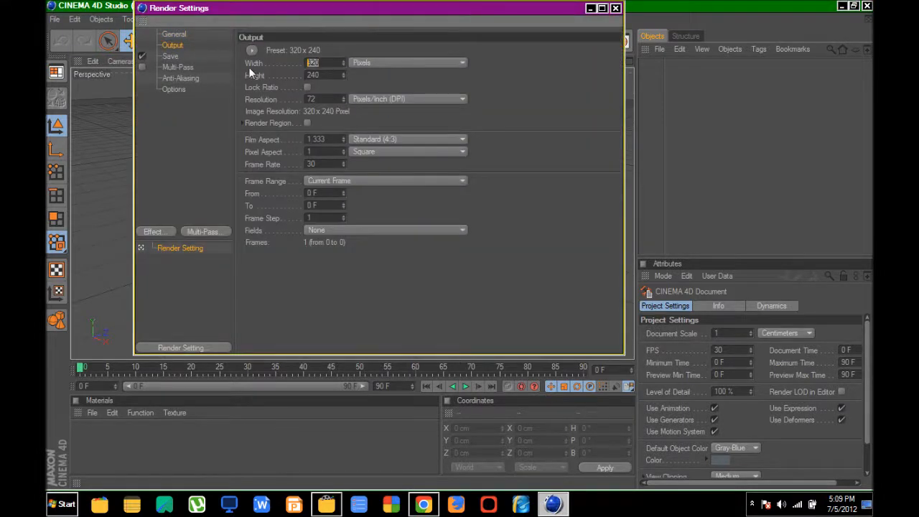
text(1280)
key(Tab)
text(1)
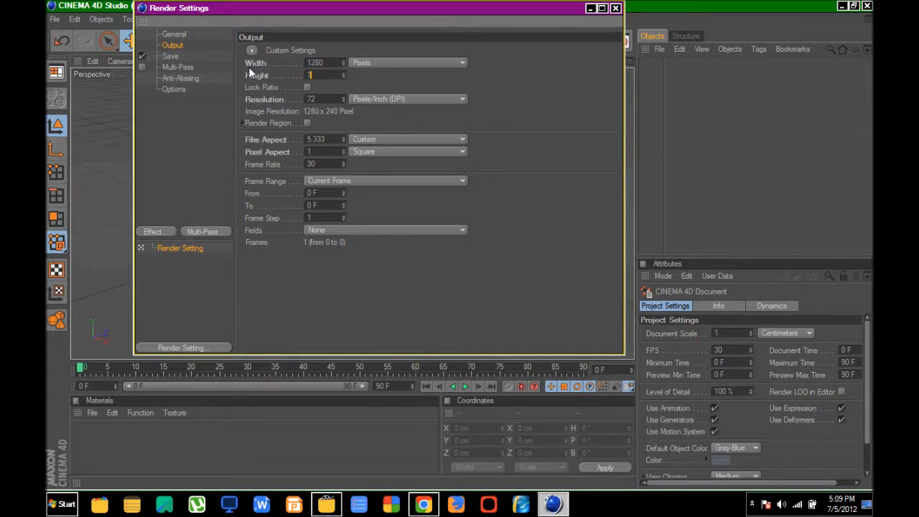
text(280)
click(554, 125)
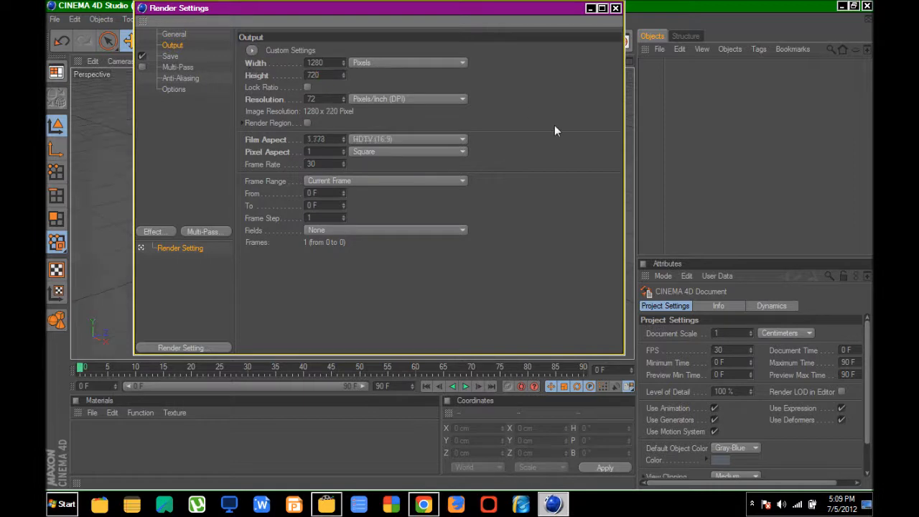
click(615, 8)
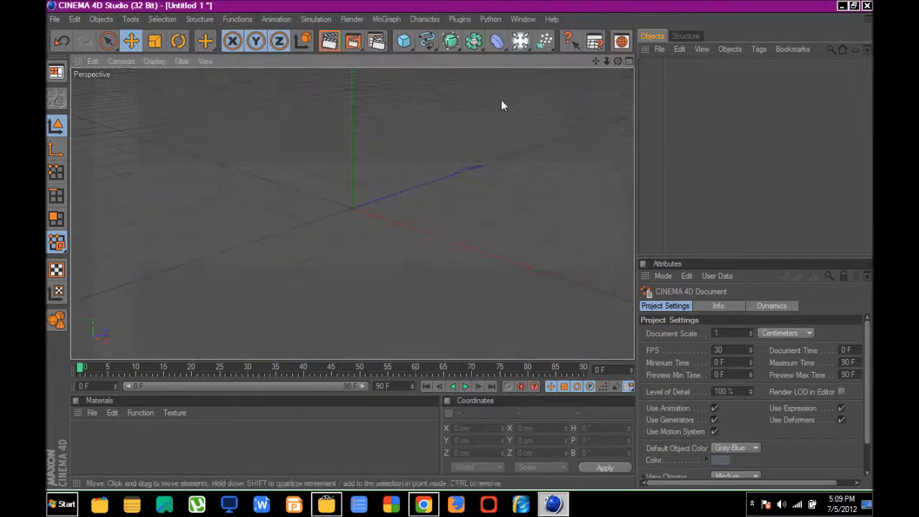
Step: Add a MoText object and set its text to GAME
click(386, 20)
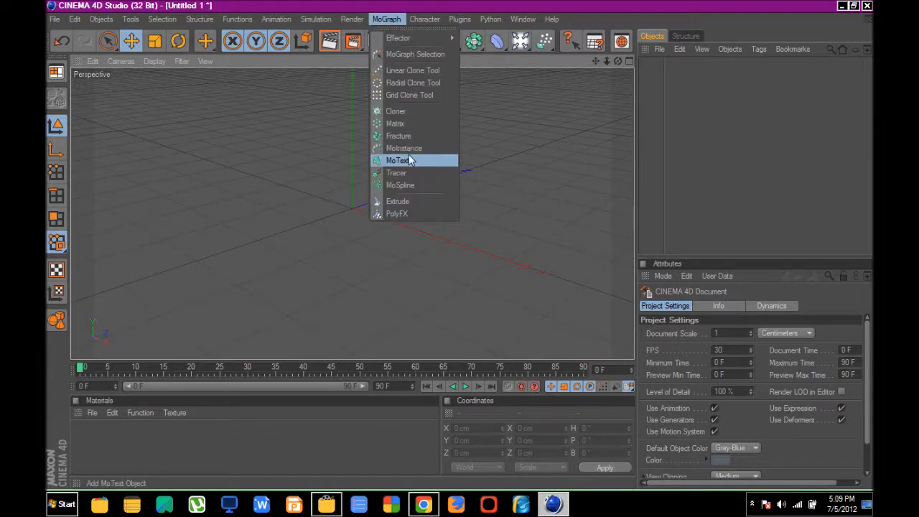
click(410, 160)
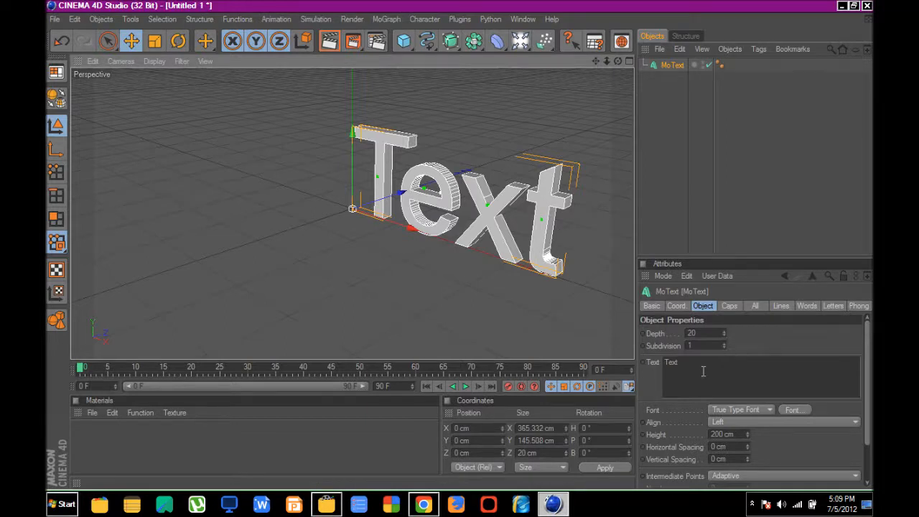
drag(703, 368, 592, 341)
text(GAME)
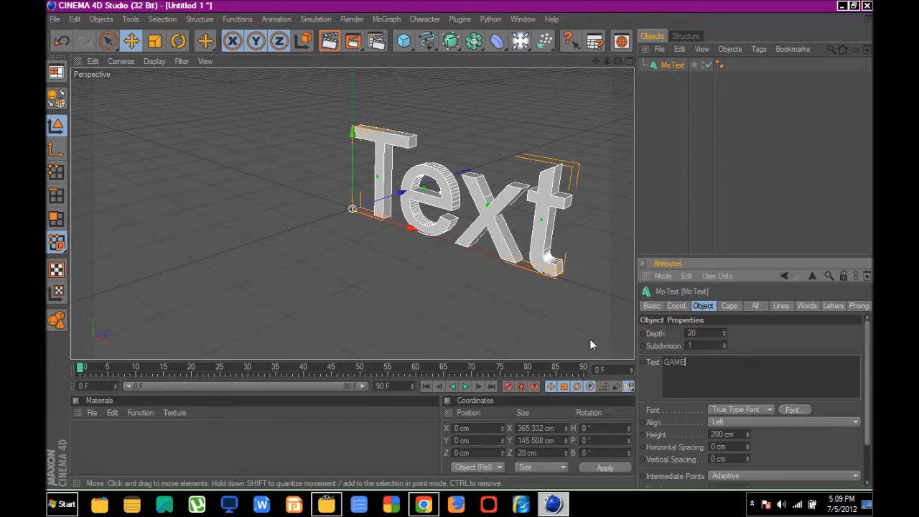
Step: Set the MoText font to Battlestar in the Regular style
click(802, 410)
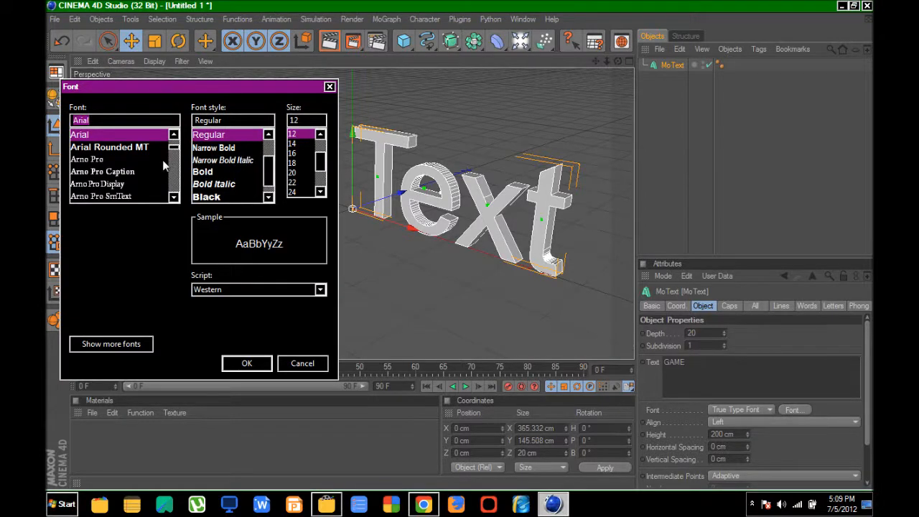
scroll(134, 150, down, 5)
scroll(134, 150, up, 2)
click(135, 196)
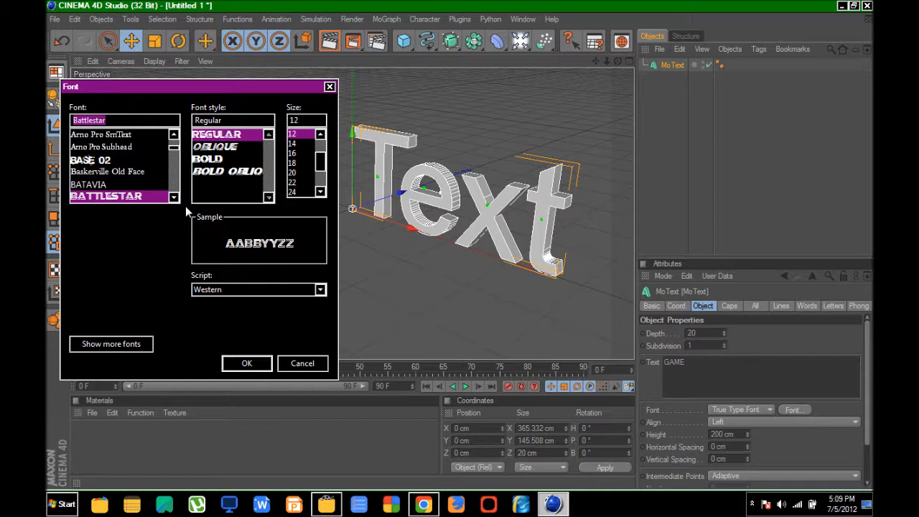
click(242, 363)
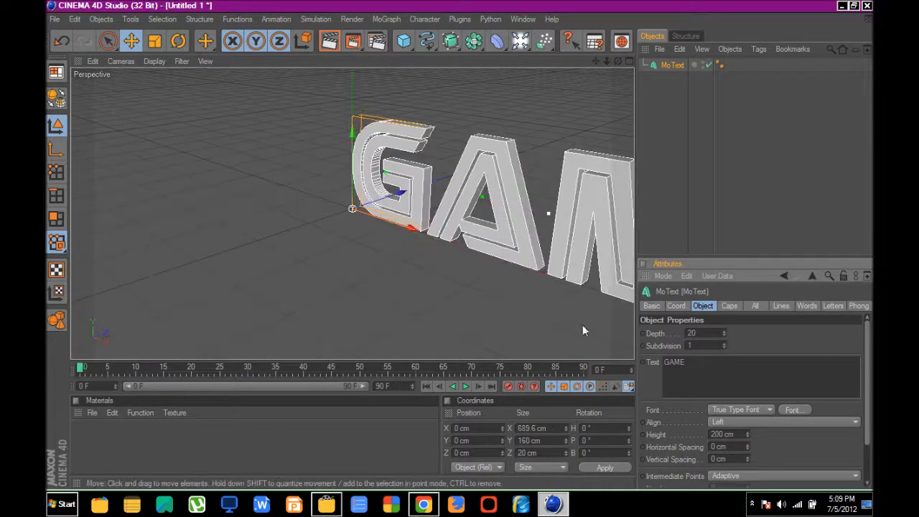
Step: Move the text to about X -241, Y 42, Z -219 cm and set its depth to 100
drag(585, 224, 462, 246)
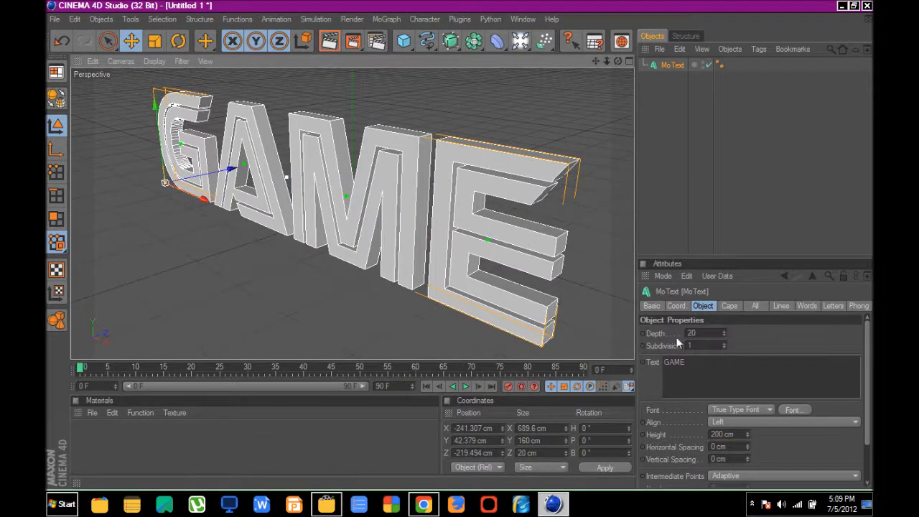
double_click(715, 332)
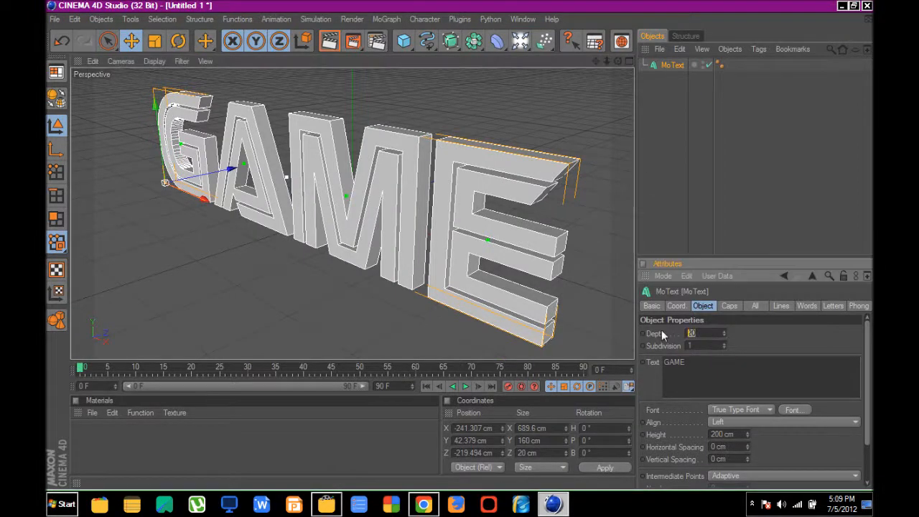
text(100)
key(Return)
click(700, 220)
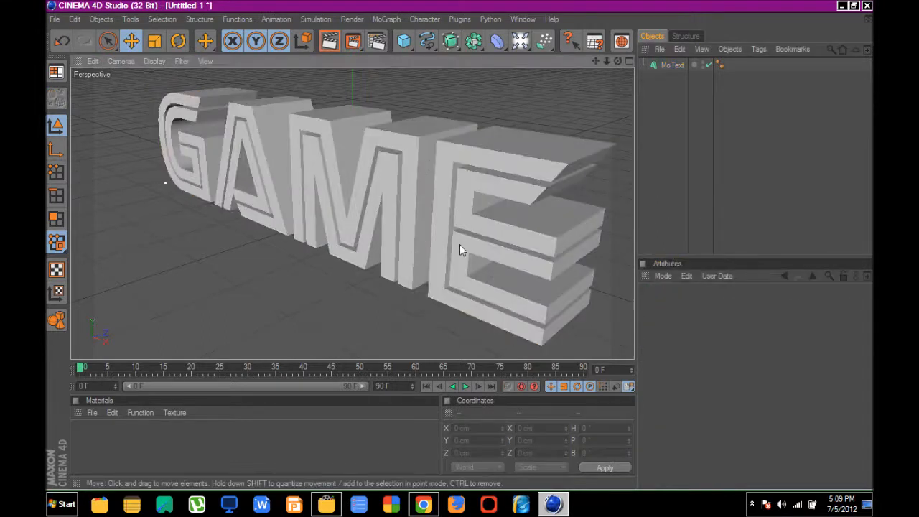
Step: Make the MoText object editable and move it to about X -246, Y -48, Z -253 cm
click(655, 65)
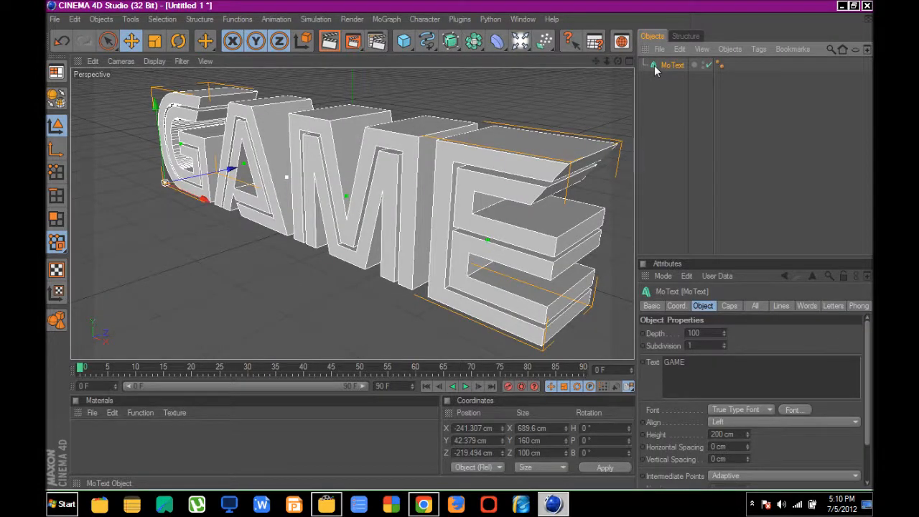
key(c)
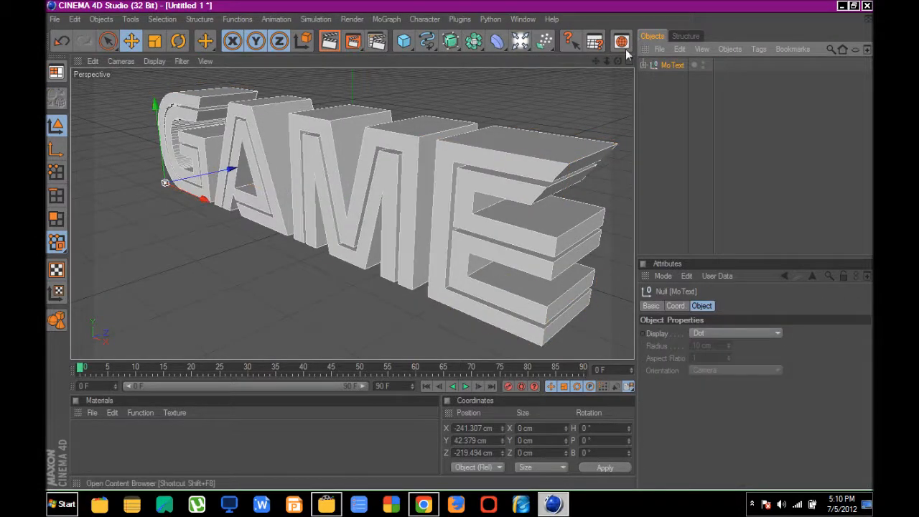
mouse_move(459, 245)
alt+mouse_down()
mouse_move(452, 240)
mouse_move(459, 253)
mouse_move(459, 244)
alt+mouse_up()
drag(615, 62, 459, 244)
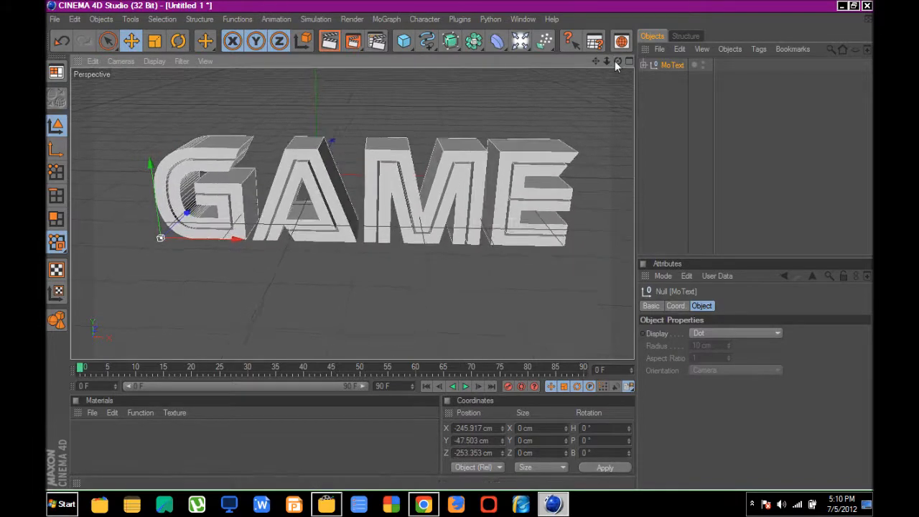
Step: Rotate the letter G slightly so that it stands at an angle to the other letters
click(224, 198)
click(179, 41)
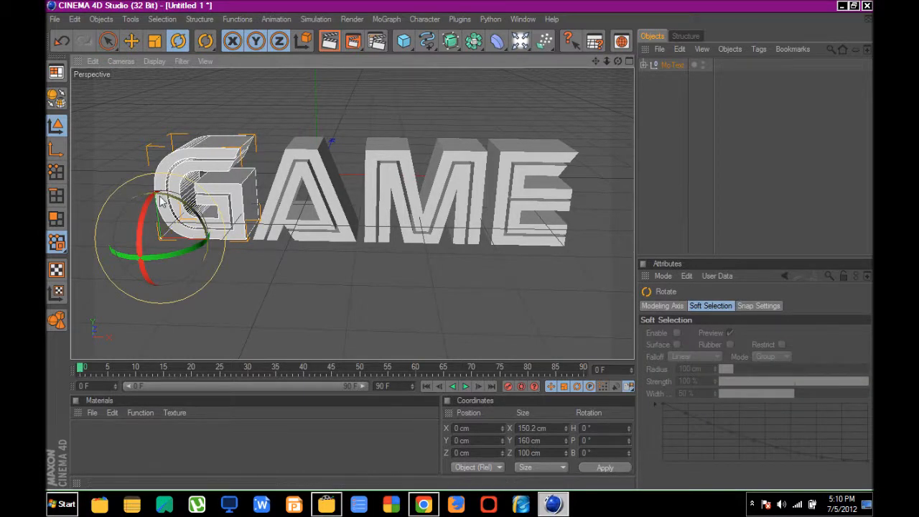
drag(161, 202, 327, 192)
click(327, 192)
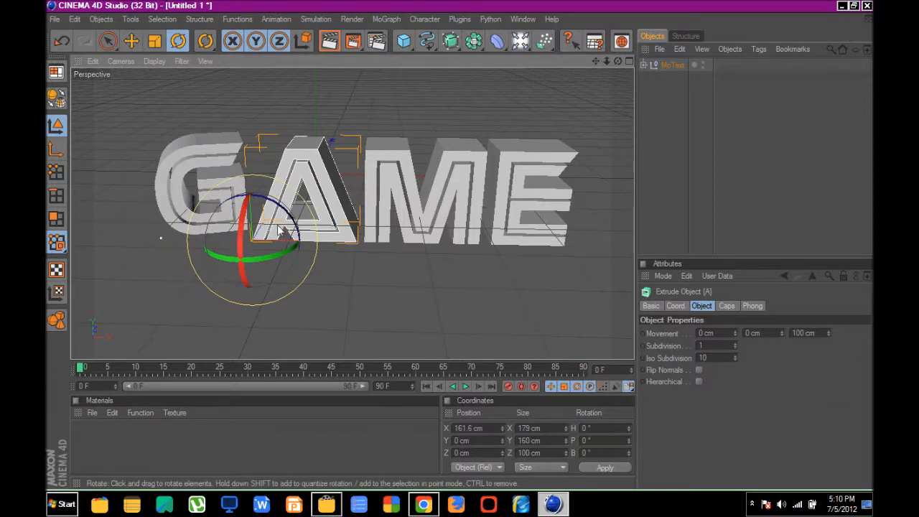
Step: Tilt the letter M with the Rotate tool to a bank angle of about -20°
click(397, 178)
drag(375, 208, 471, 187)
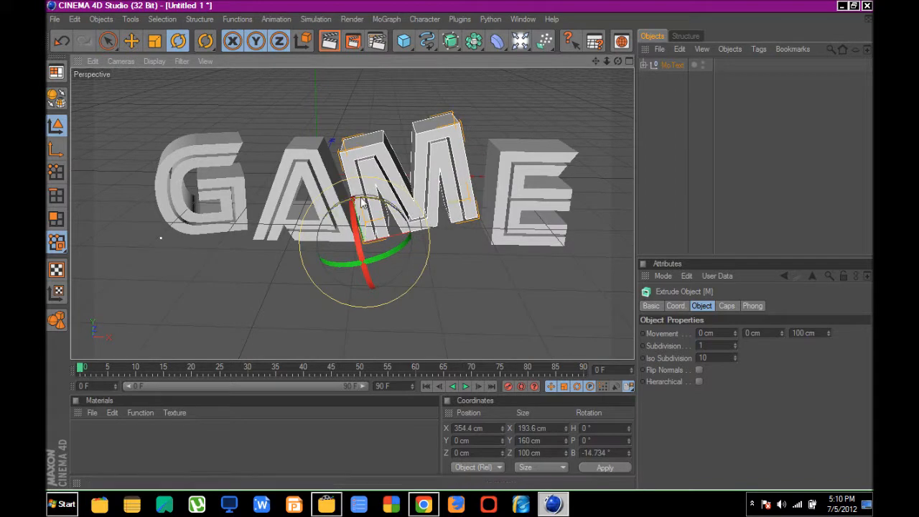
drag(363, 202, 355, 203)
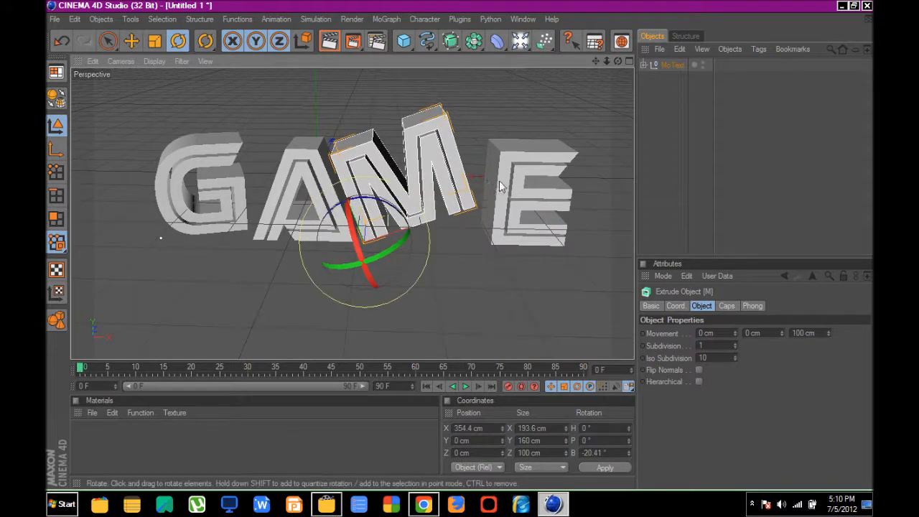
Step: Turn the letter E with the Rotate tool to a heading of about 10° and deselect it
click(529, 194)
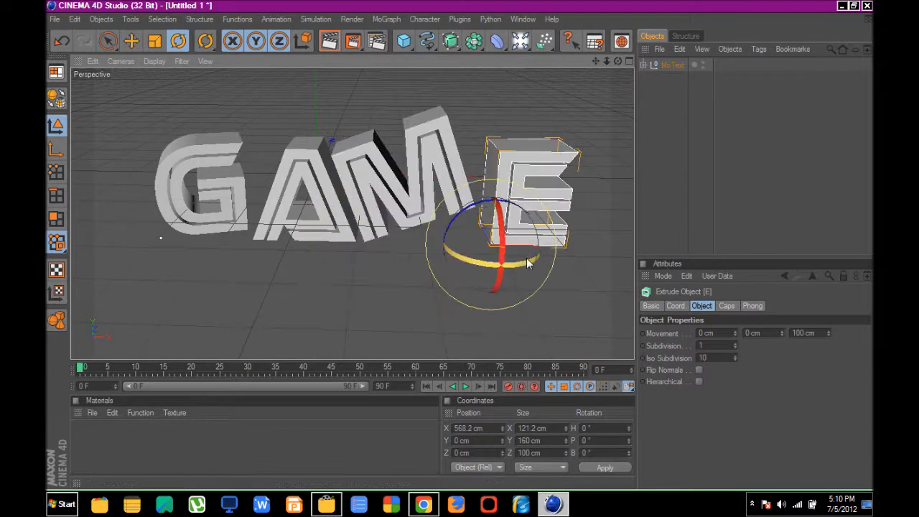
drag(526, 258, 541, 256)
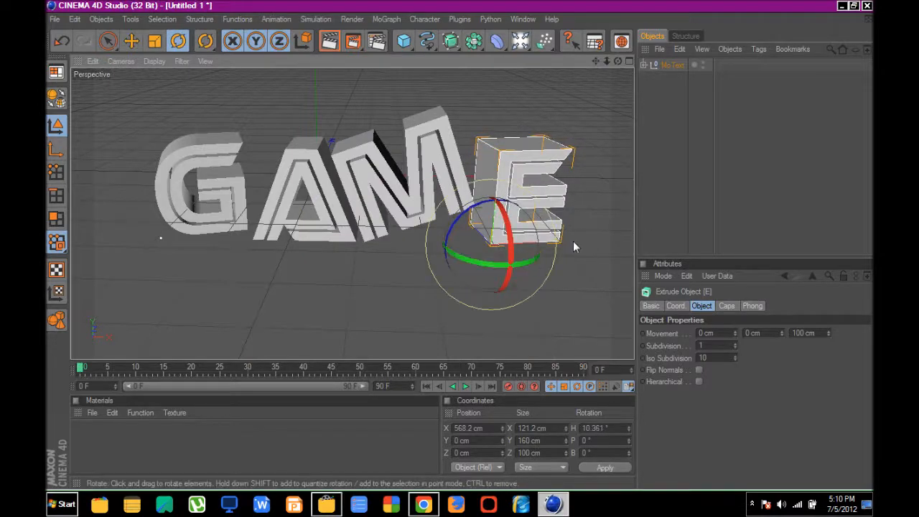
click(692, 121)
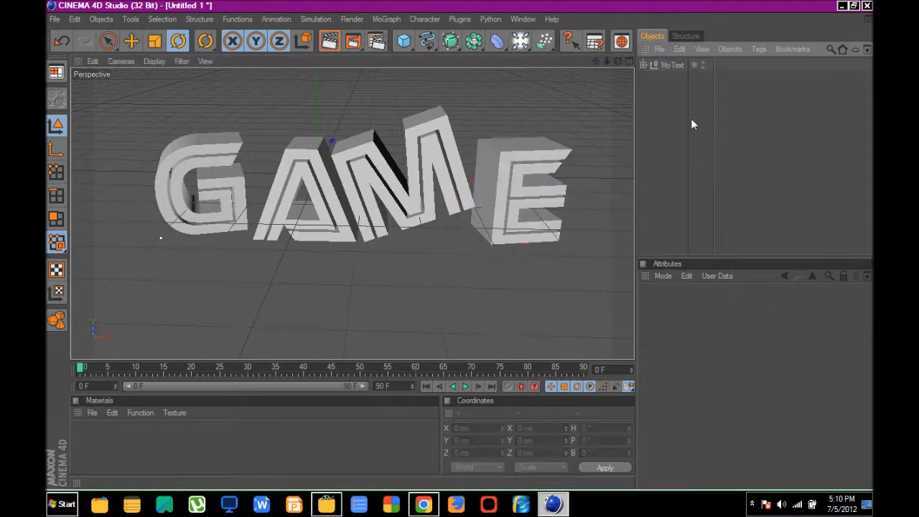
Step: Expand the MoText hierarchy down to the separate letter objects G, A, M and E
click(644, 64)
click(650, 77)
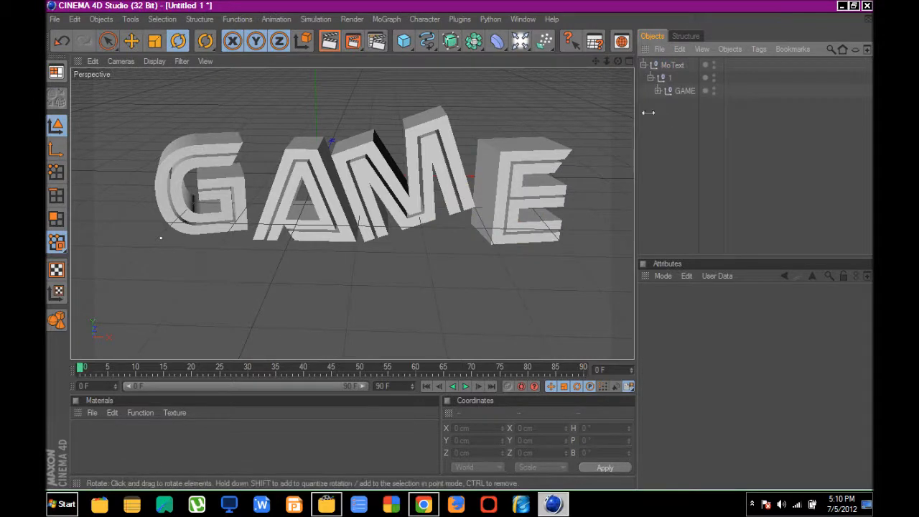
click(658, 91)
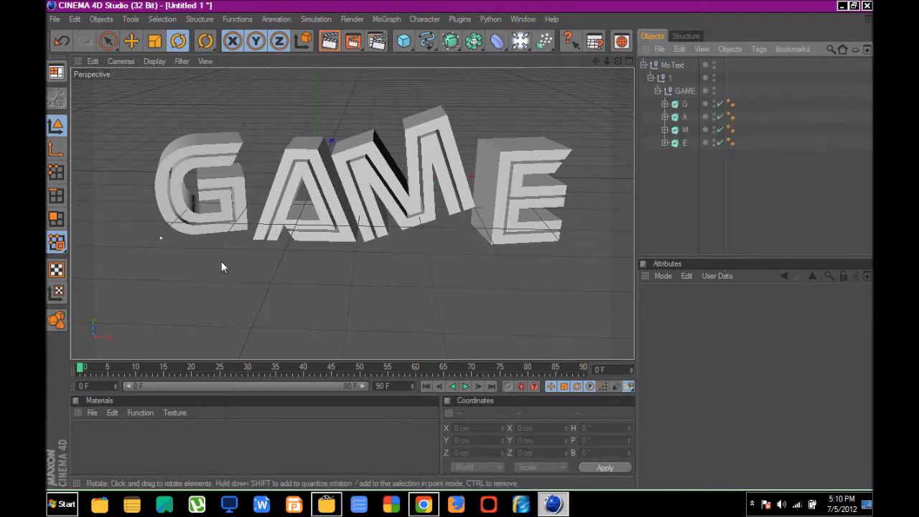
Step: Create two new standard materials
click(92, 411)
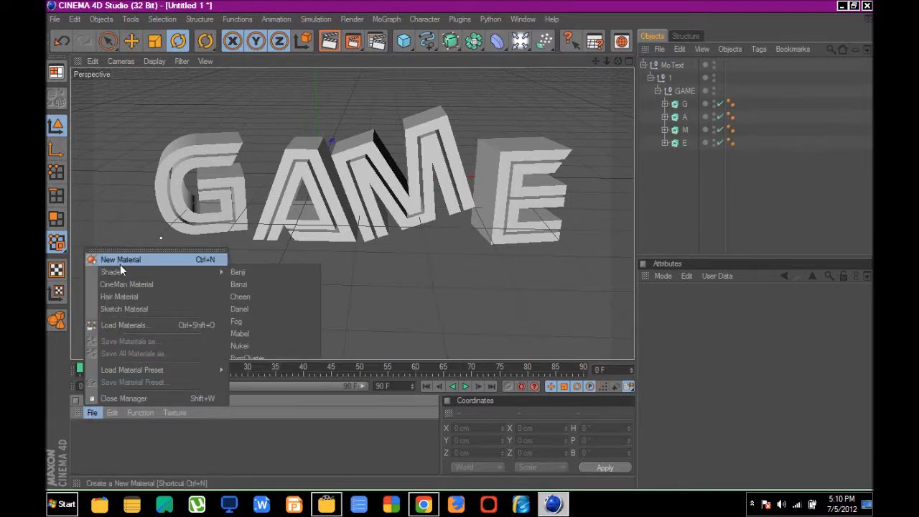
click(120, 264)
click(93, 412)
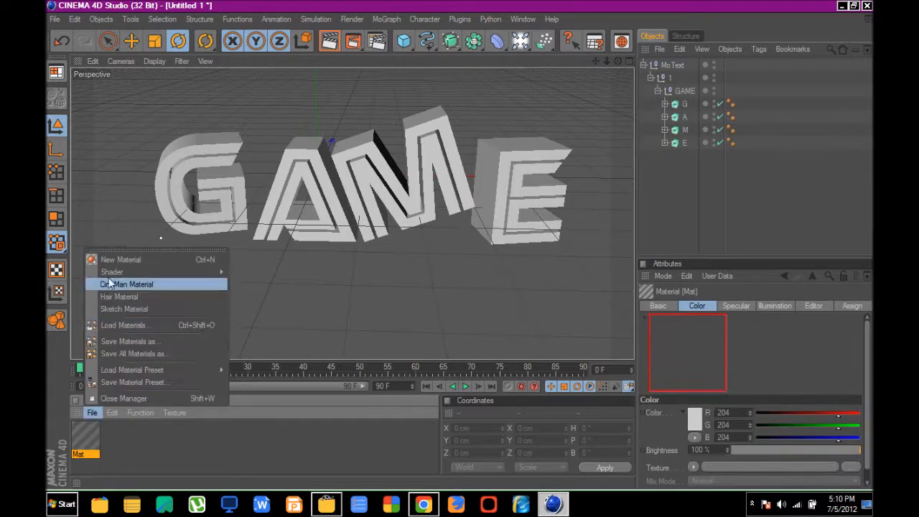
click(113, 261)
Step: Set the color of the material Mat to near-black, RGB 0, 9, 9
click(119, 440)
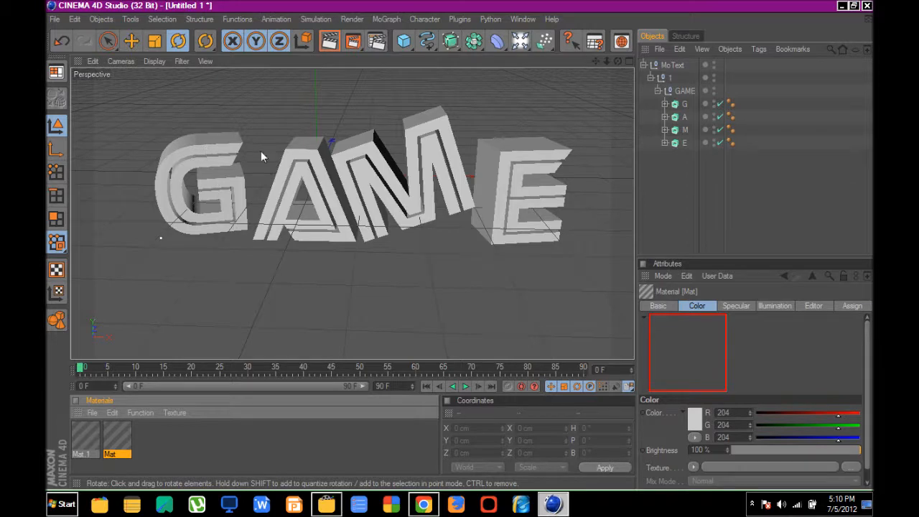
click(696, 418)
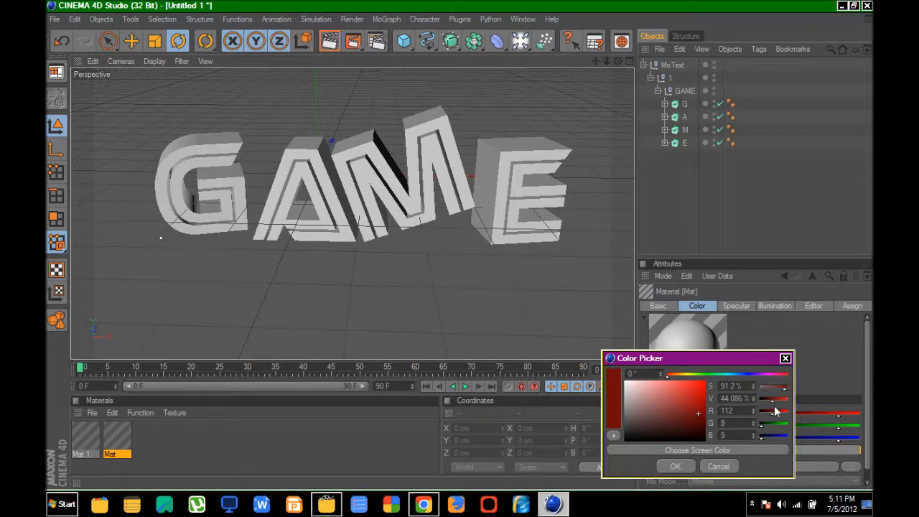
drag(776, 411, 756, 415)
click(673, 465)
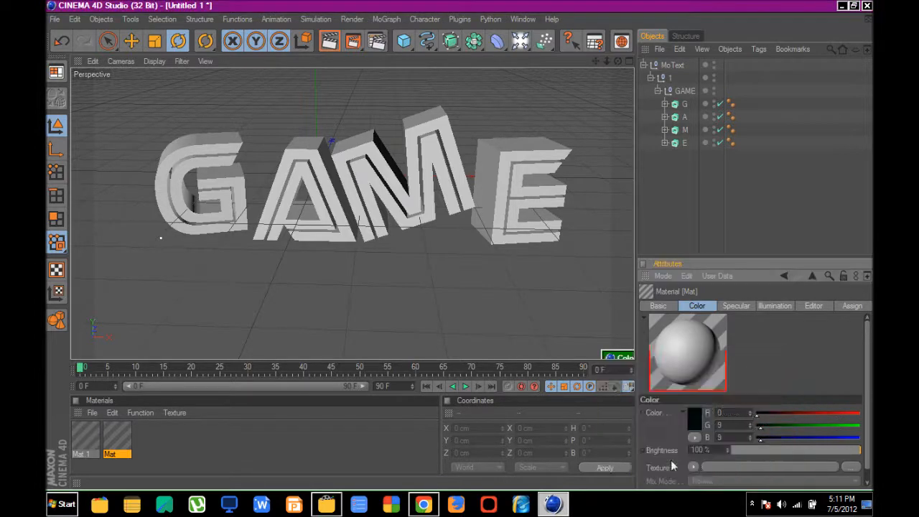
Step: Set the color of the material Mat.1 to pure white, RGB 255, 255, 255
click(85, 441)
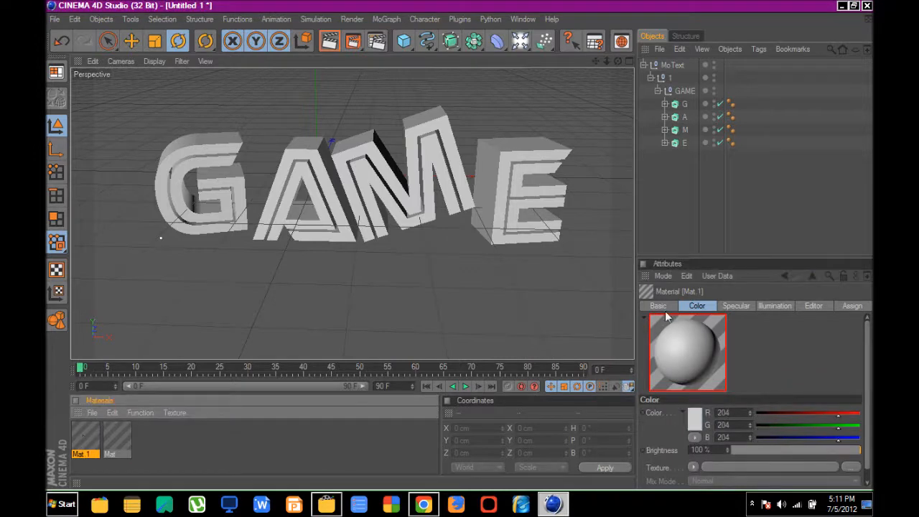
click(694, 418)
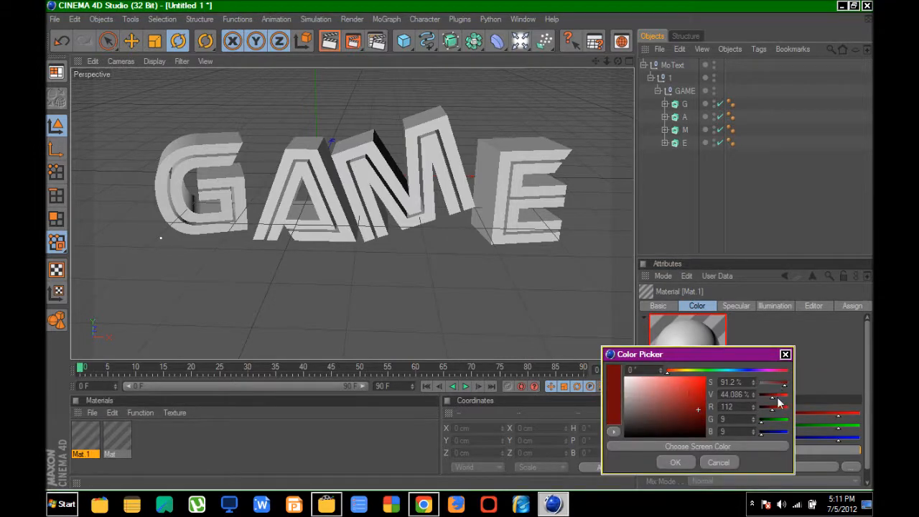
click(626, 376)
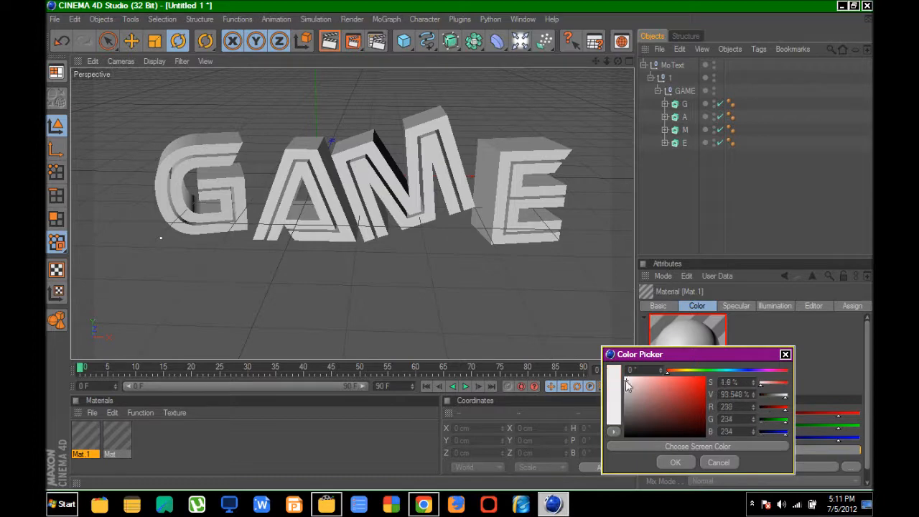
click(674, 460)
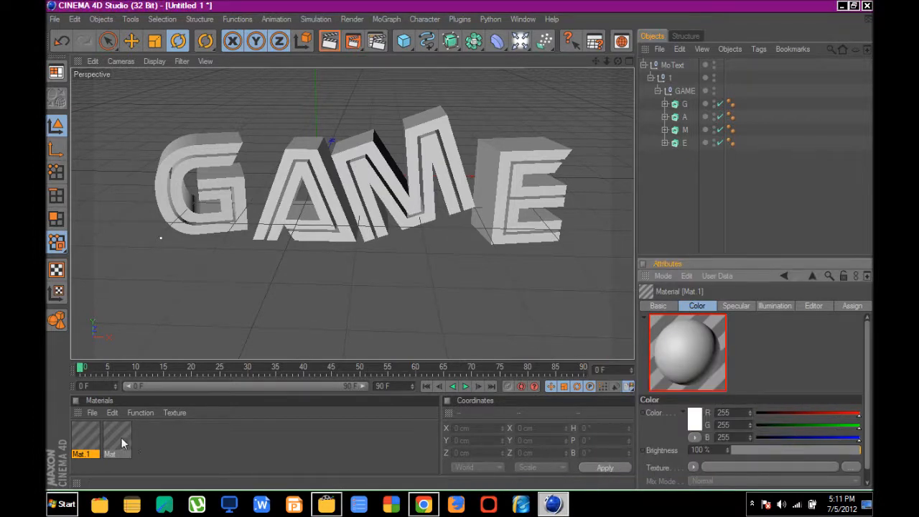
Step: Apply the near-black material Mat to each of the letter objects G, A, M and E
drag(122, 443, 684, 104)
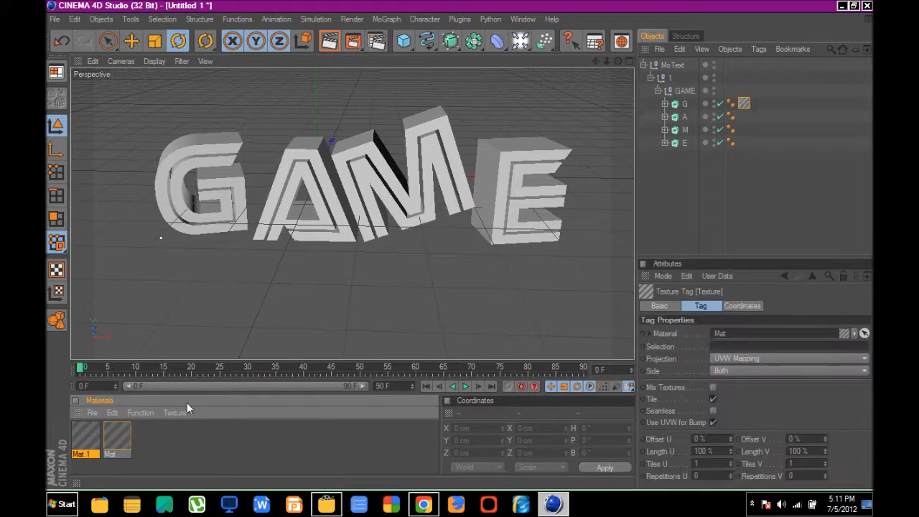
click(117, 439)
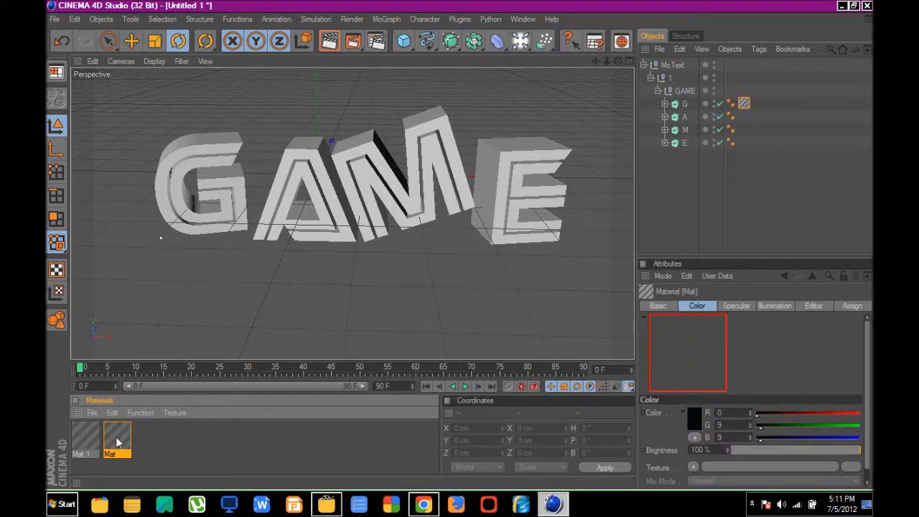
drag(117, 443, 679, 117)
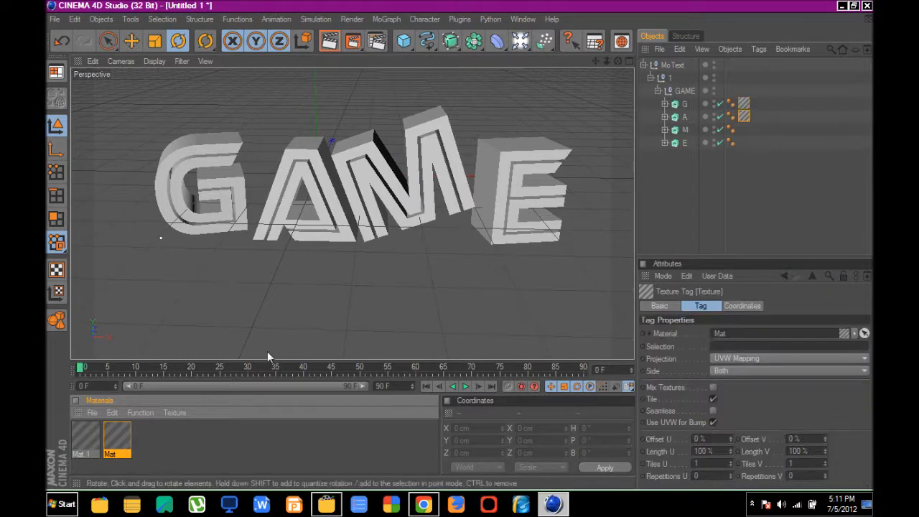
drag(128, 451, 682, 129)
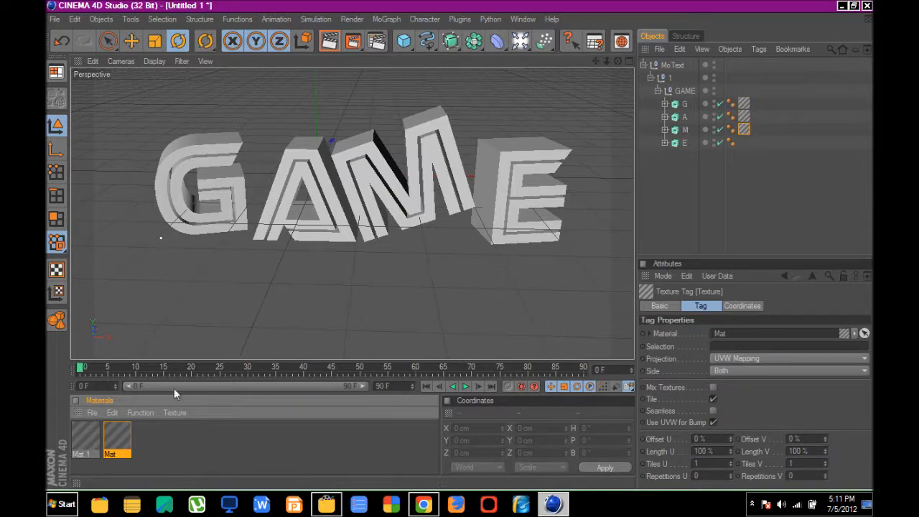
drag(113, 453, 682, 104)
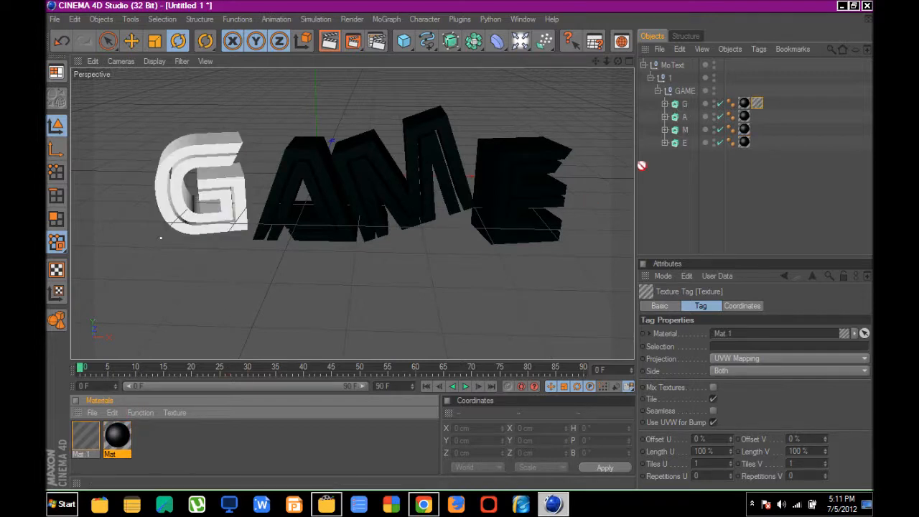
Step: Apply the white material Mat.1 to the four letters and reorder its texture tags ahead of the black ones
drag(641, 165, 683, 130)
drag(96, 432, 681, 142)
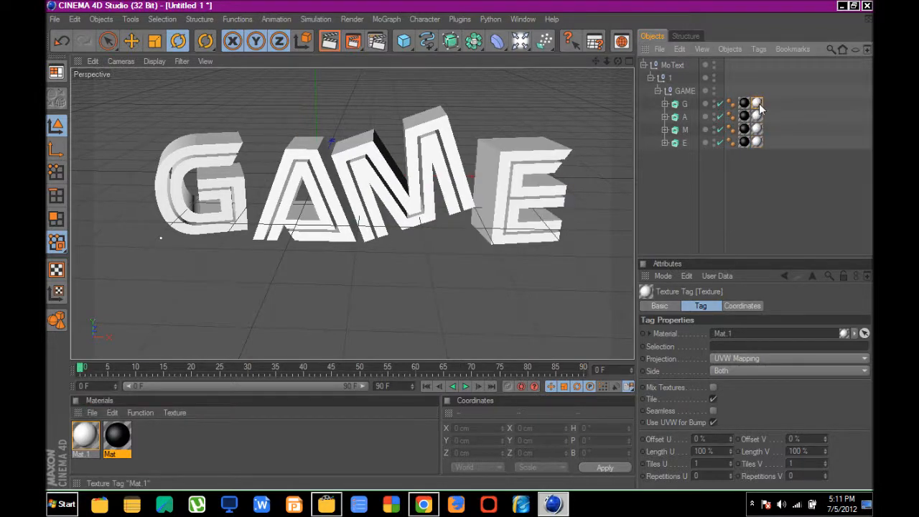
drag(757, 102, 743, 144)
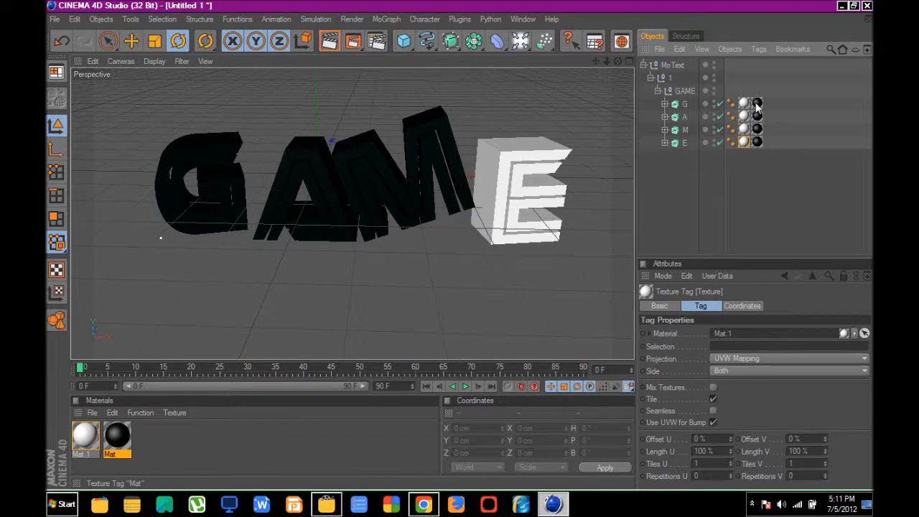
Step: Restrict the black Mat texture tags of all four letters to the selection C1 and deselect them
click(759, 105)
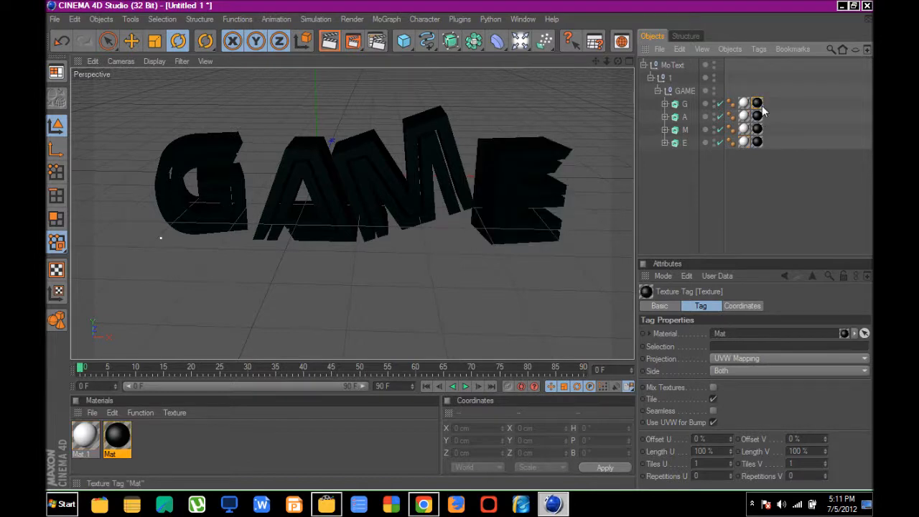
ctrl+click(758, 128)
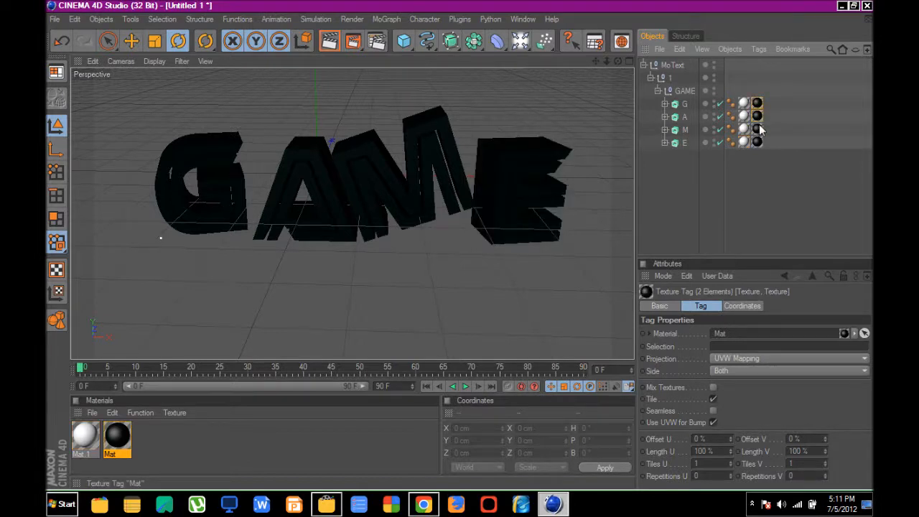
shift+click(757, 142)
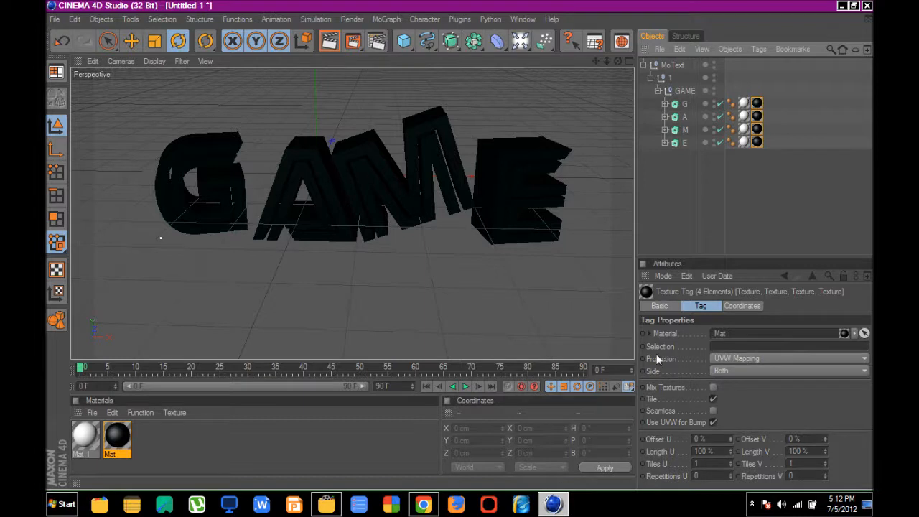
click(735, 345)
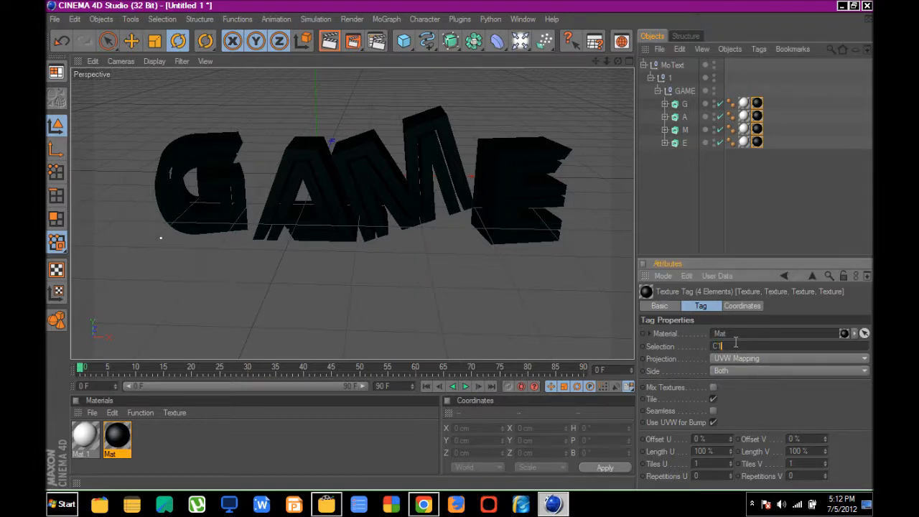
text(C1)
click(693, 208)
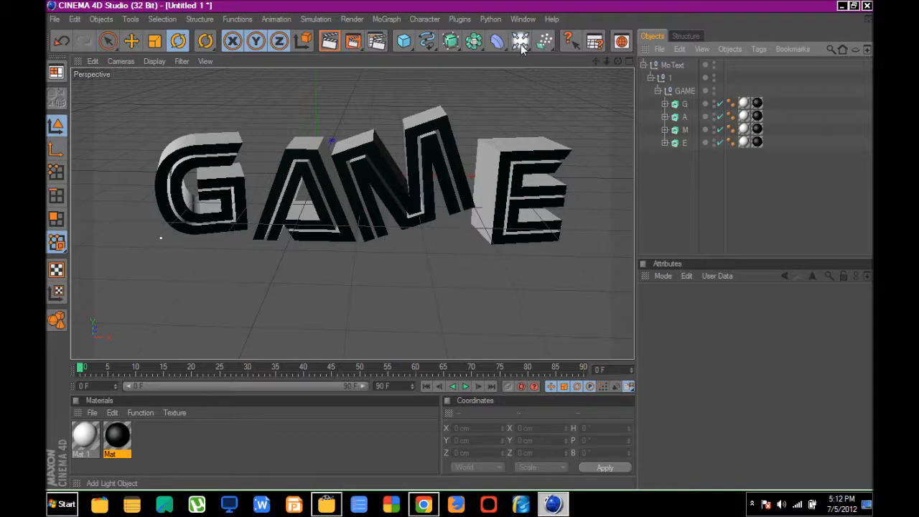
Step: Add two omni lights, moving one to about X 46, Y 803, Z 295 cm and the other to about X 485, Y 247, Z 115 cm
drag(520, 41, 552, 51)
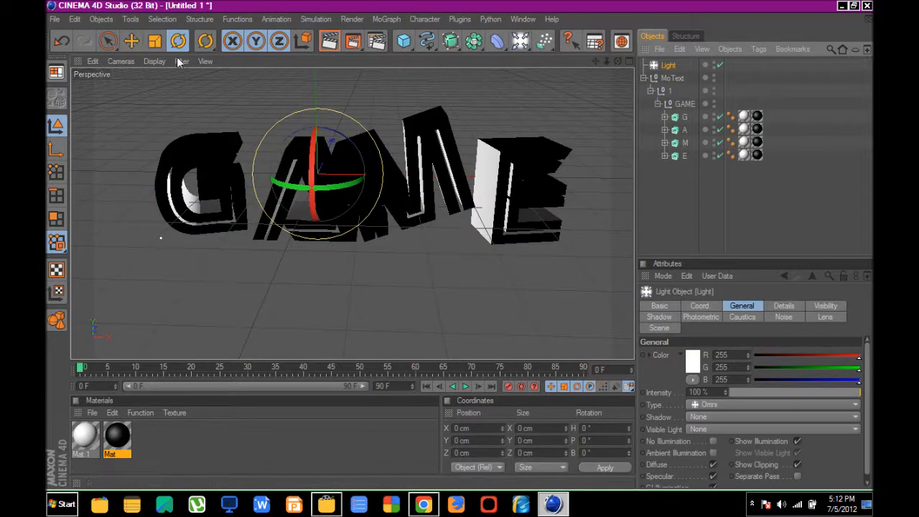
click(133, 42)
drag(321, 180, 460, 244)
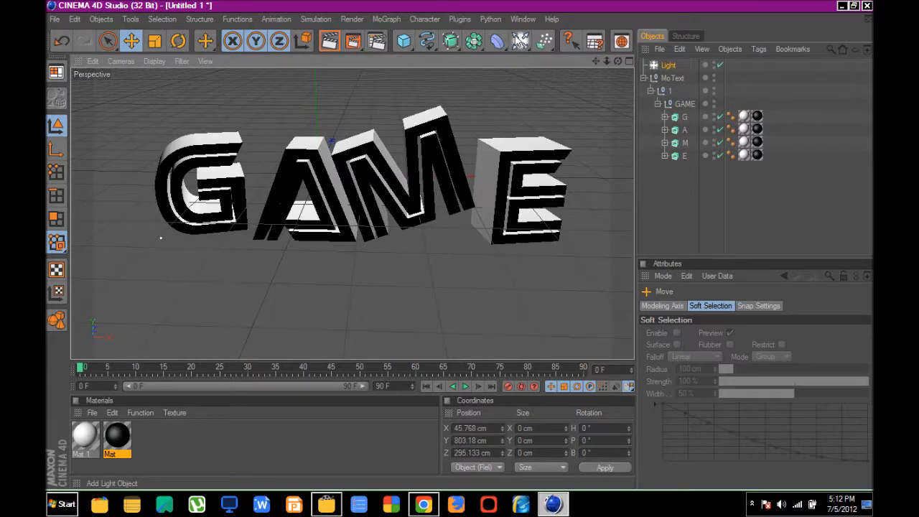
click(521, 41)
mouse_move(461, 244)
mouse_down()
mouse_move(431, 322)
mouse_move(459, 241)
mouse_move(449, 245)
mouse_move(460, 244)
mouse_up()
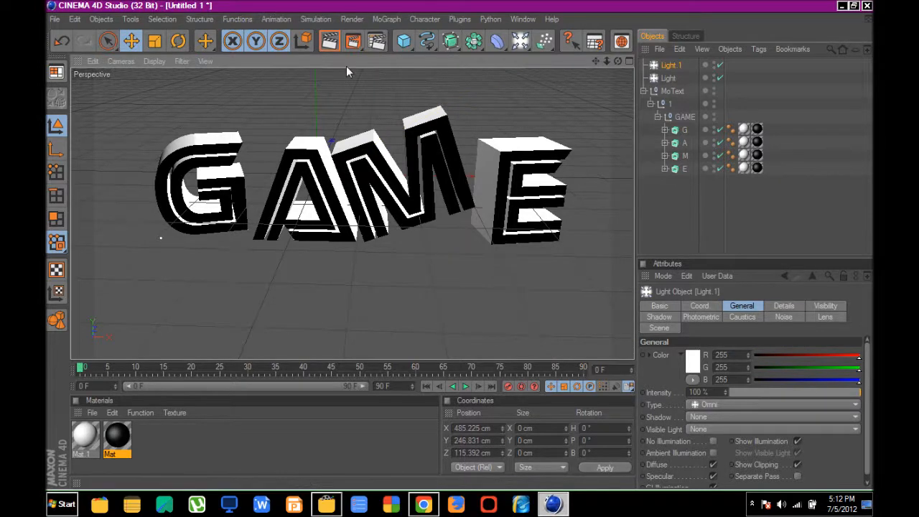
Step: Add a third omni light and move it below and in front of the text, to about X 97, Y -183, Z -213 cm
click(521, 41)
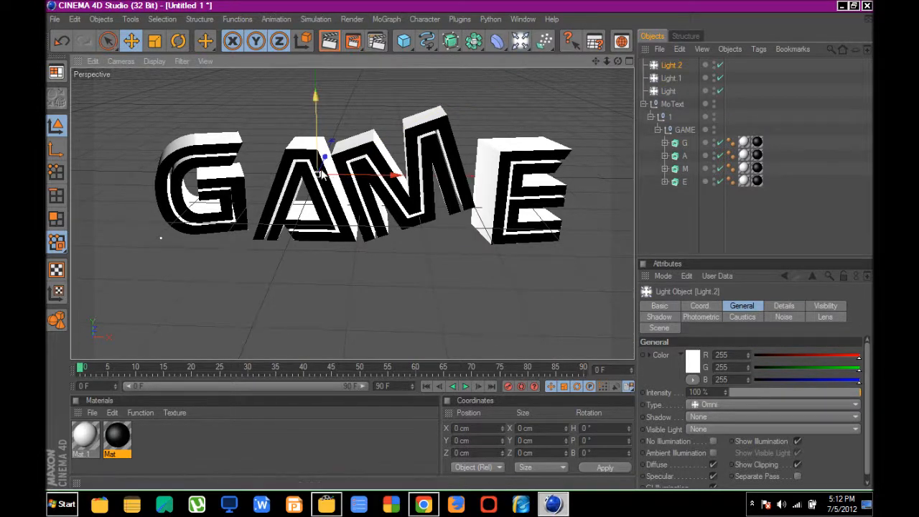
drag(317, 175, 422, 268)
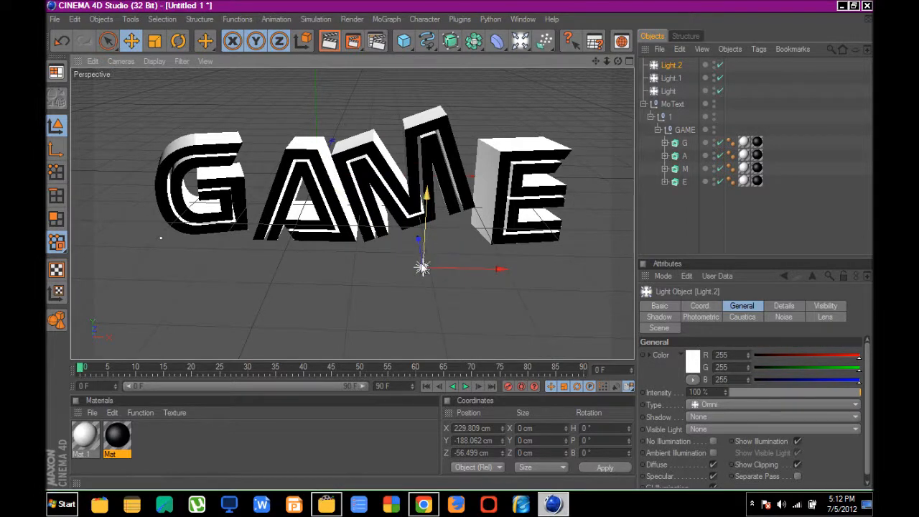
drag(423, 267, 308, 250)
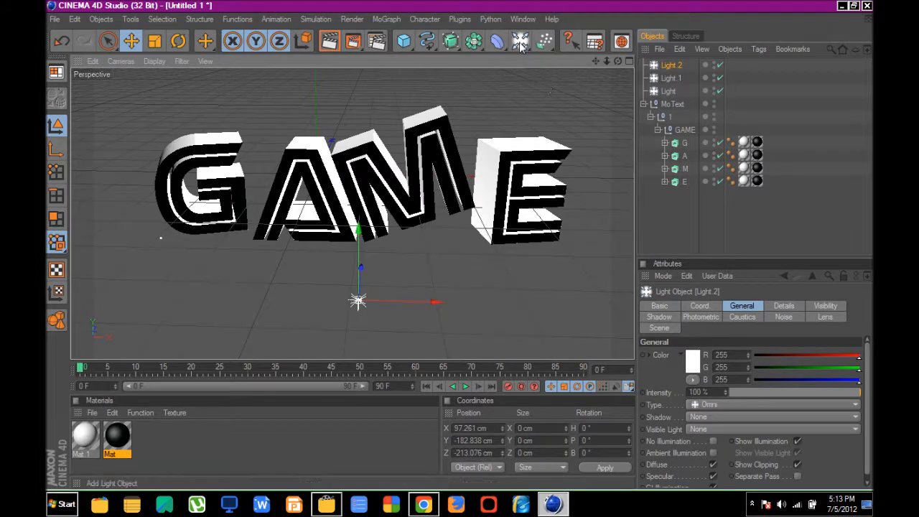
Step: Add a Sky object and create a new material with studio011.hdr as its color texture, copying the image to the document location
drag(522, 46, 564, 168)
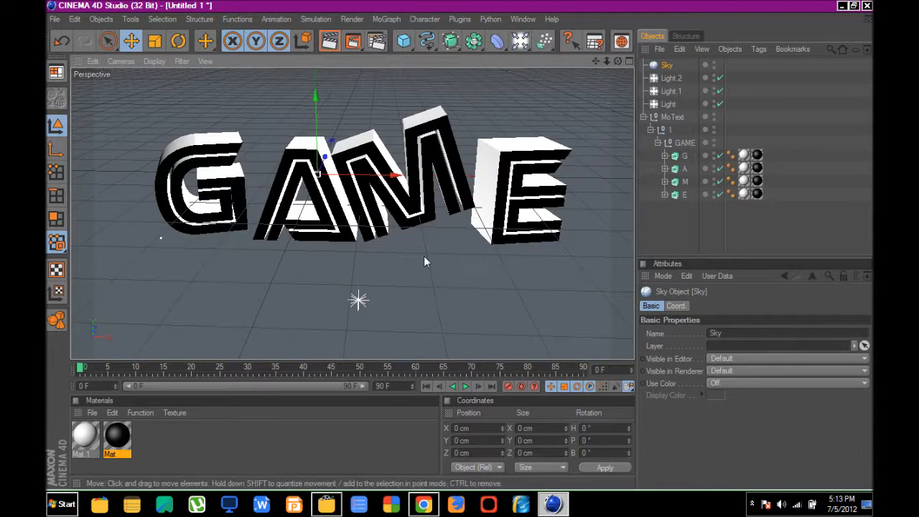
click(92, 412)
click(118, 261)
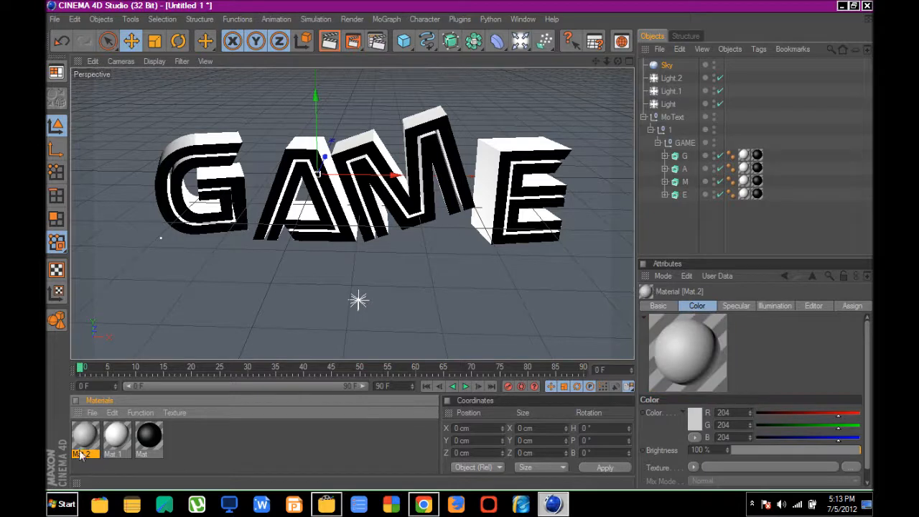
double_click(84, 442)
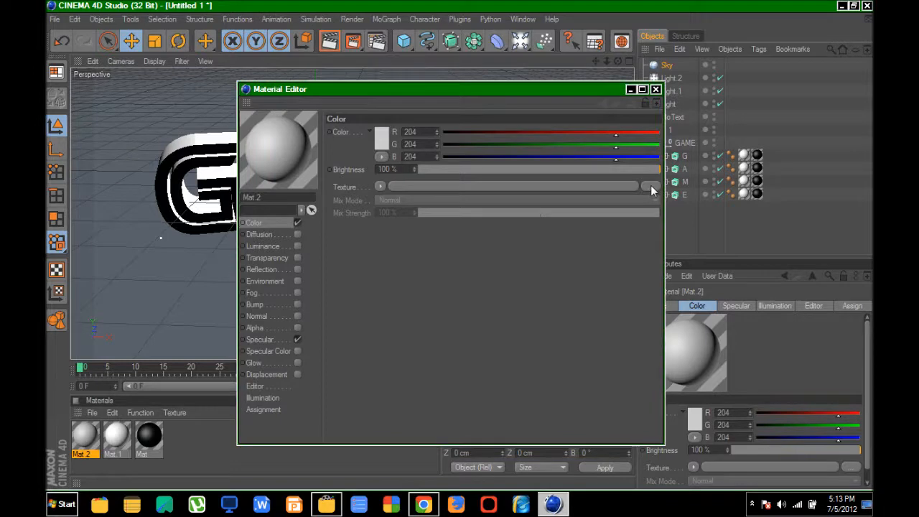
click(650, 188)
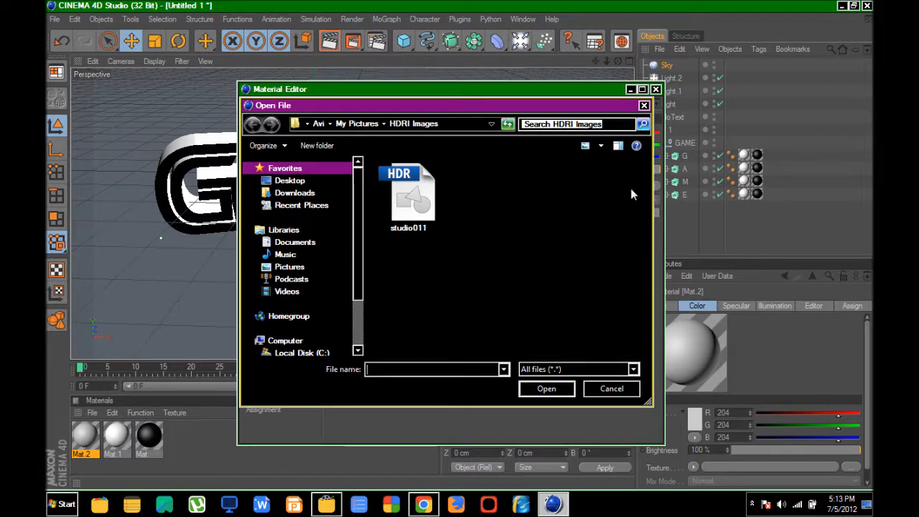
double_click(399, 194)
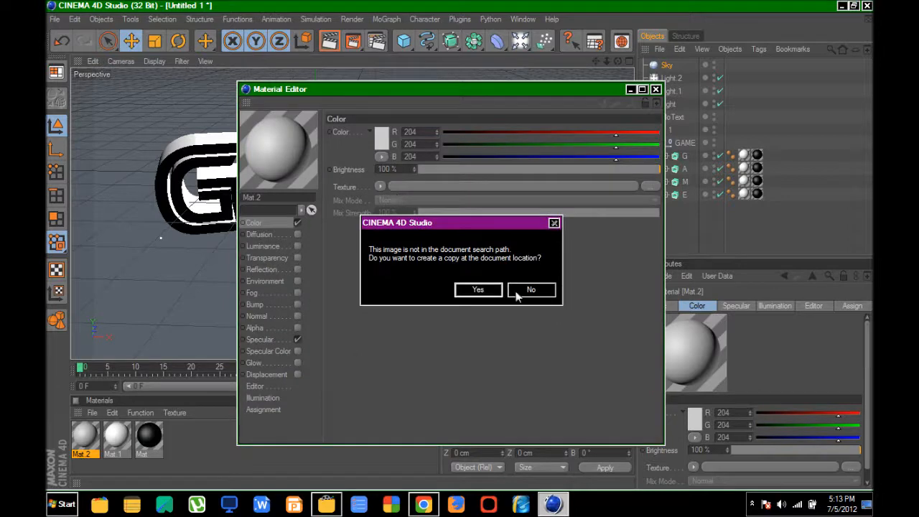
click(472, 290)
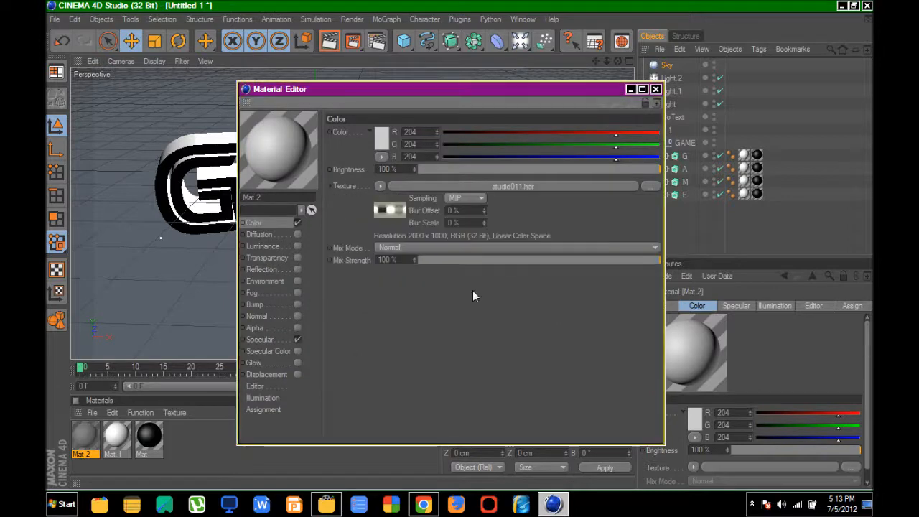
click(656, 89)
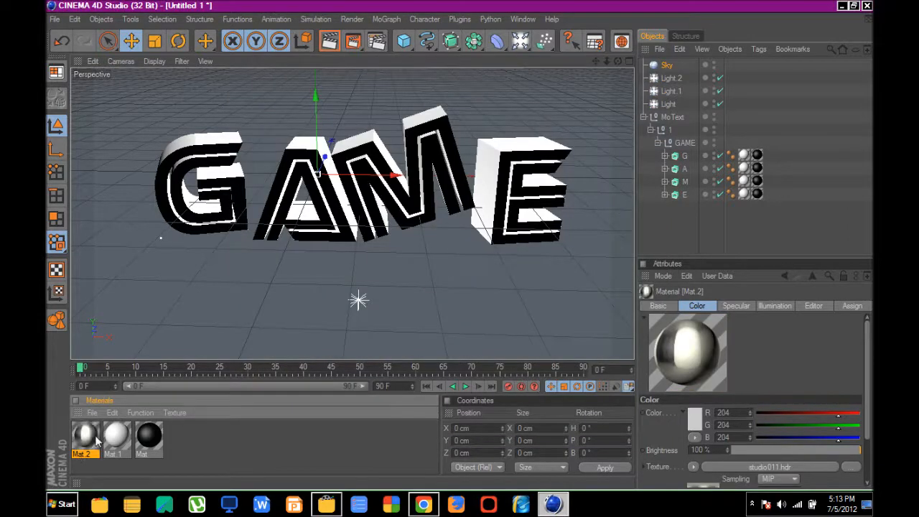
Step: Apply the HDRI material Mat.2 to the Sky object and give the Sky a Compositing tag
drag(86, 438, 659, 67)
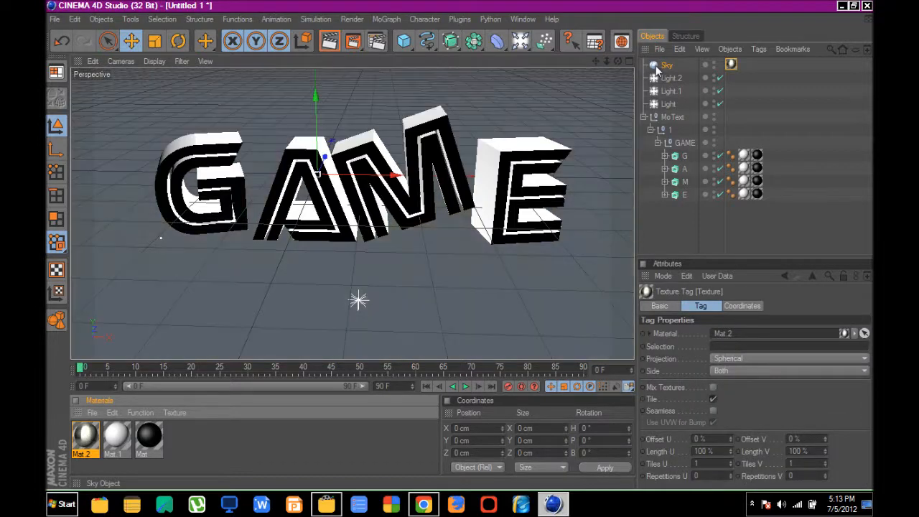
right_click(656, 65)
mouse_move(683, 76)
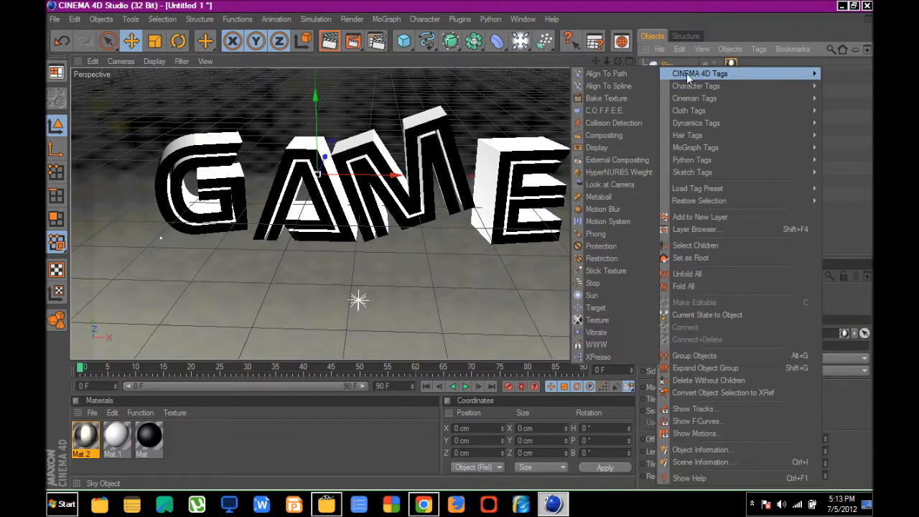
click(621, 135)
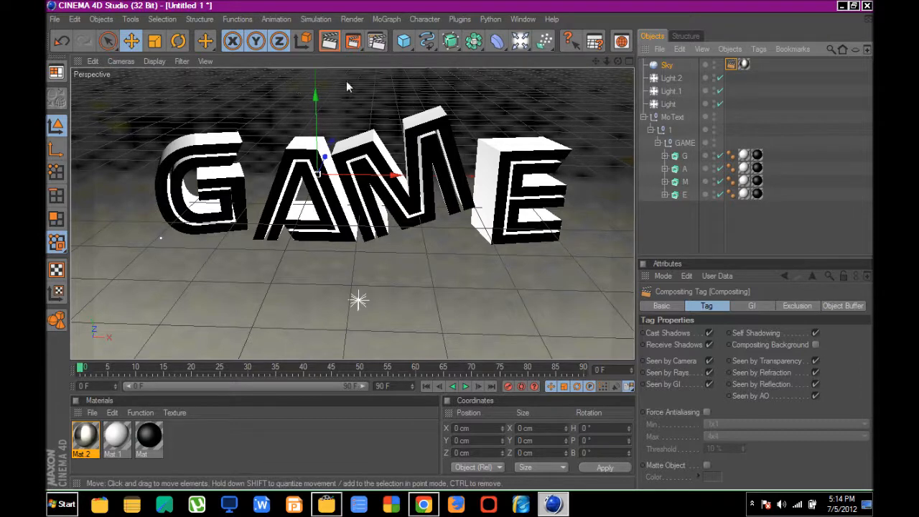
Step: Preview the render in the viewport and set the render output file to GAME2 in the Pictures library
click(328, 45)
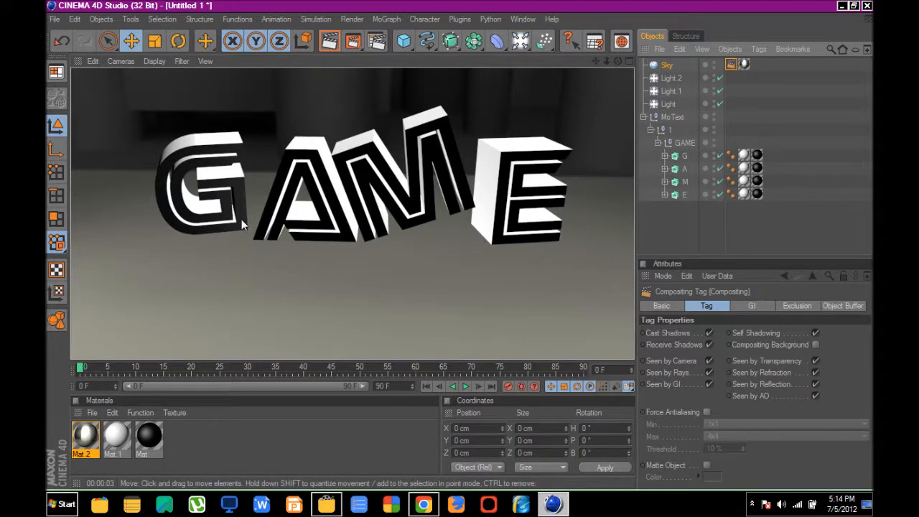
click(378, 43)
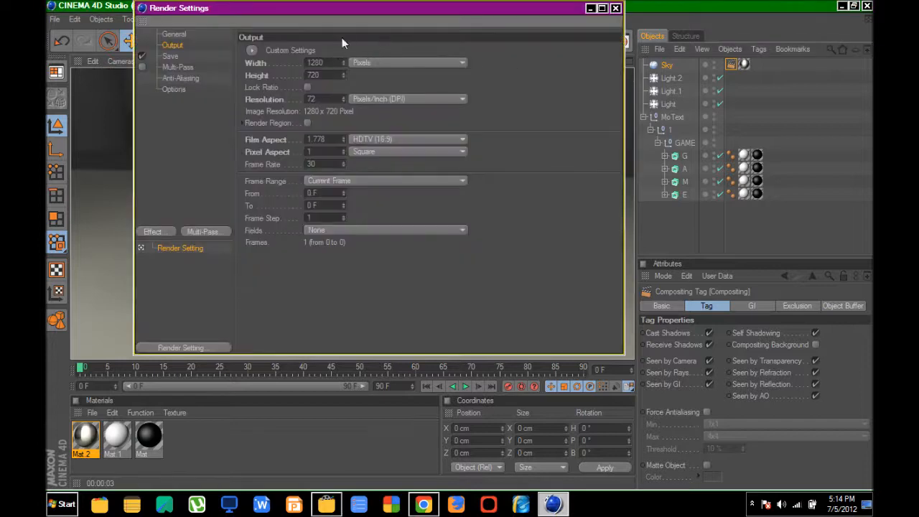
click(171, 57)
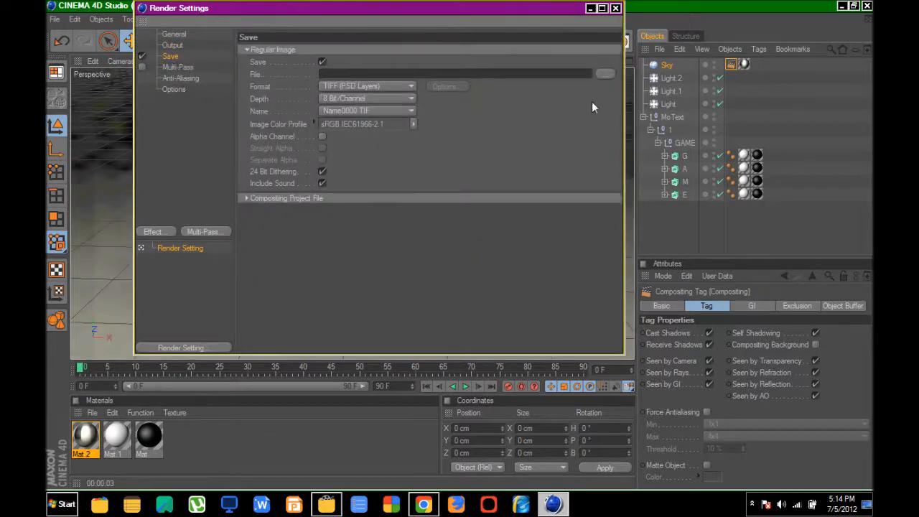
click(604, 73)
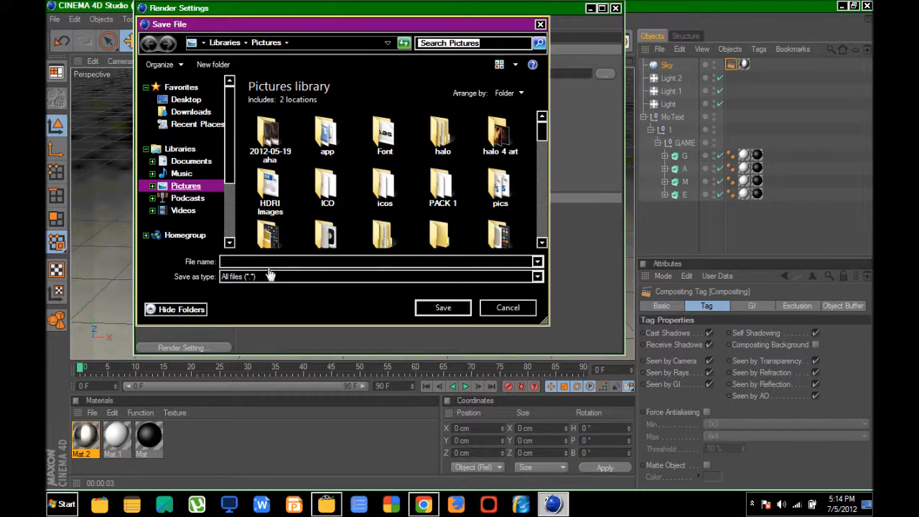
text(GAME2)
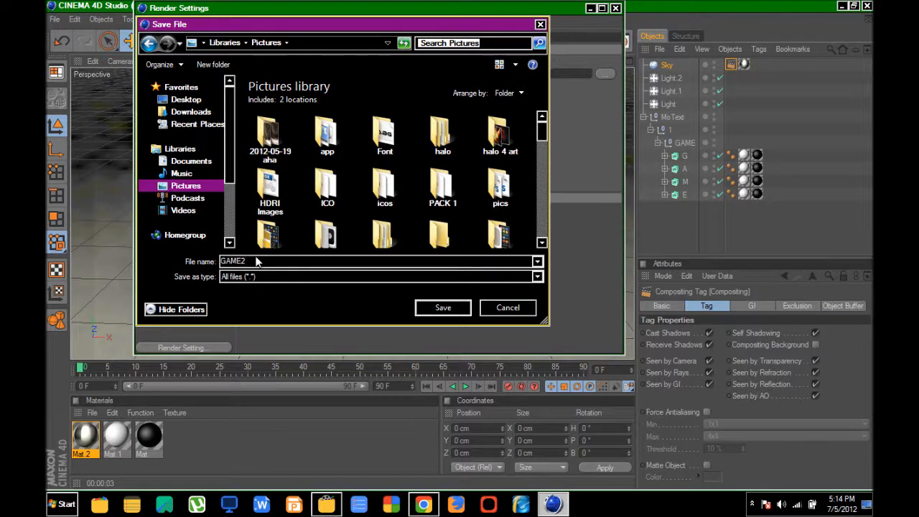
click(439, 311)
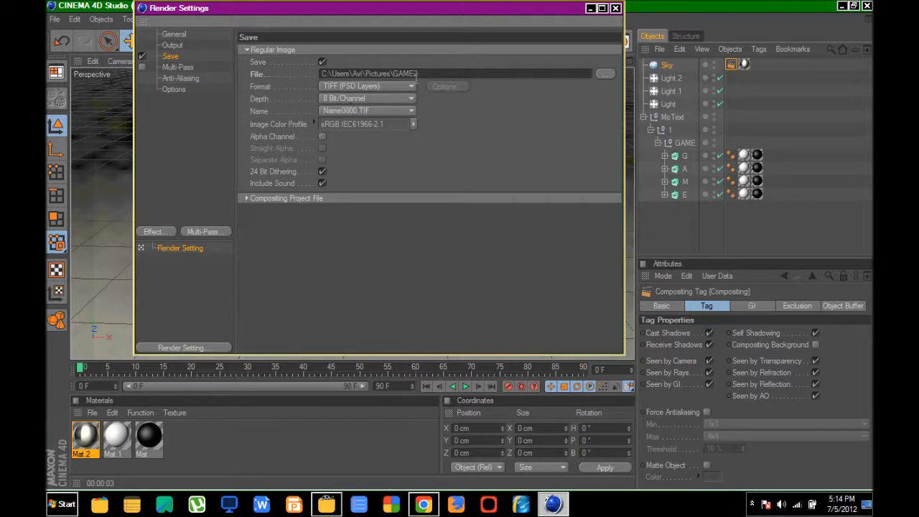
Step: Set the saved image format to PNG and enable its alpha channel
click(410, 86)
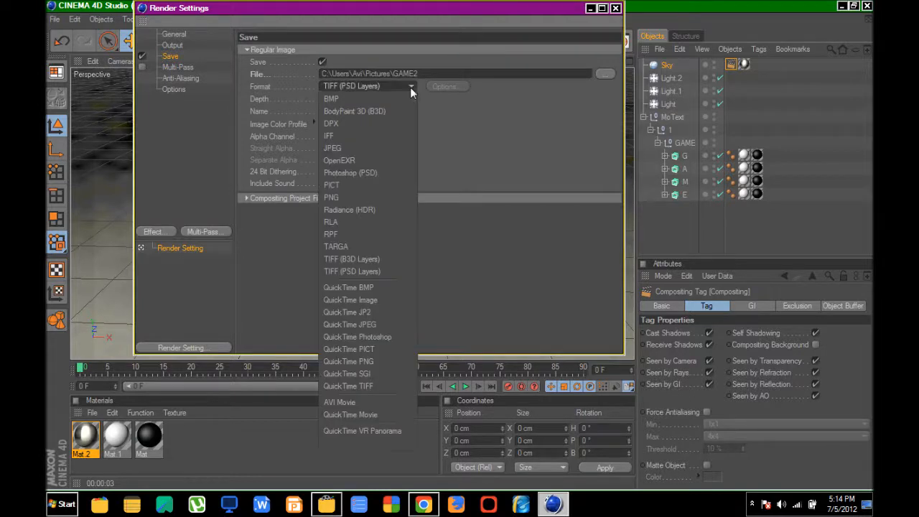
click(352, 195)
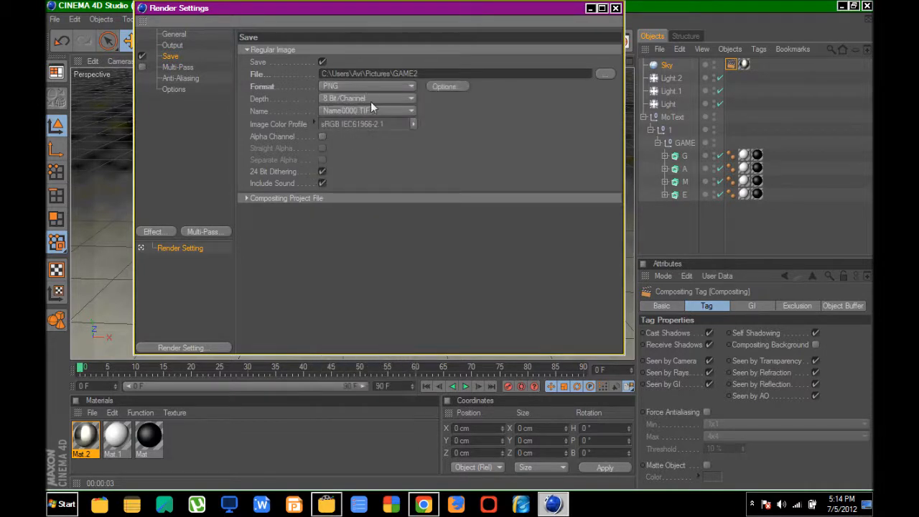
click(322, 138)
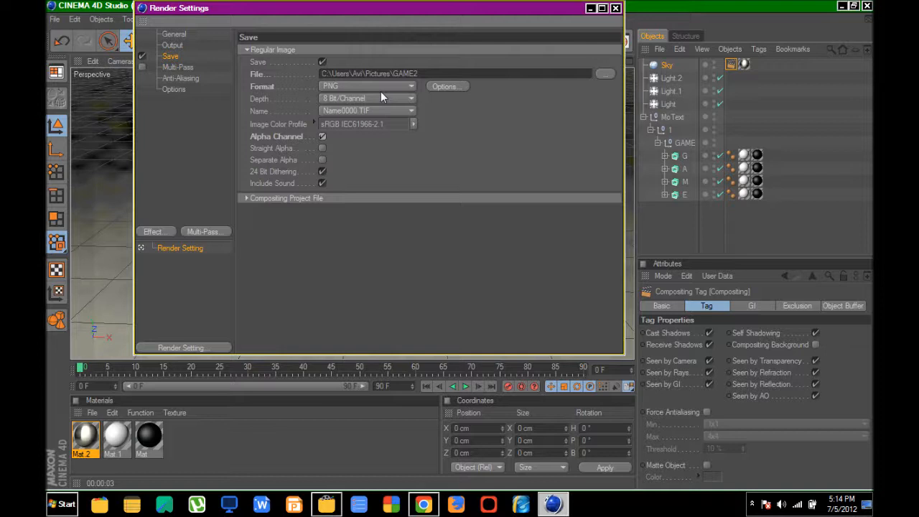
Step: Add the Global Illumination effect to the render settings with GI Mode set to IR + QMC (Still Image)
click(153, 232)
click(202, 332)
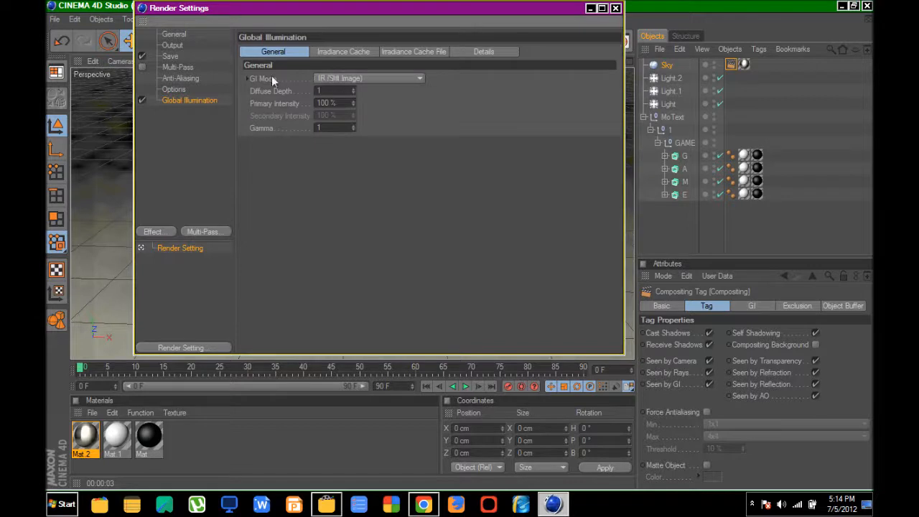
click(391, 78)
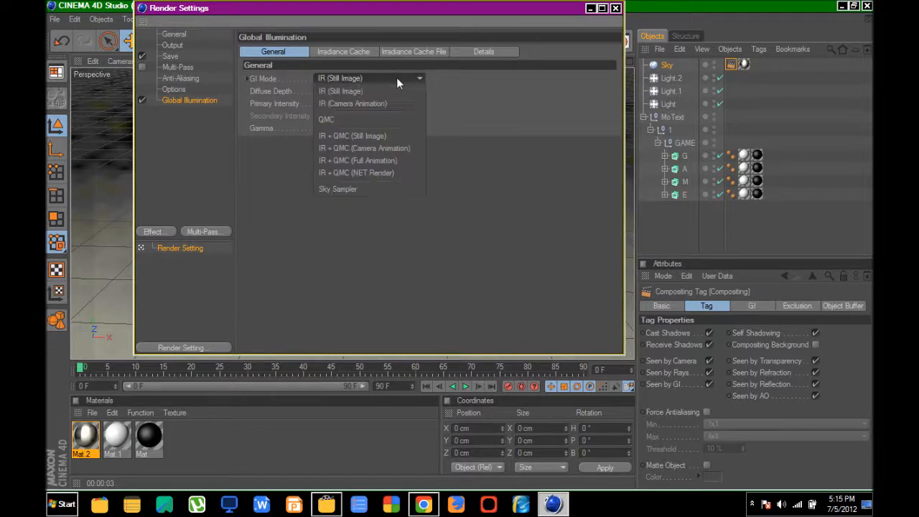
click(374, 136)
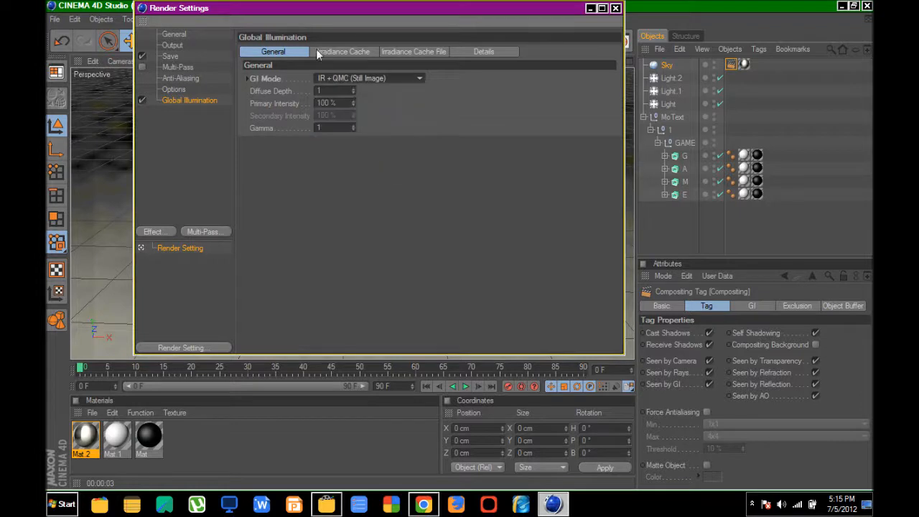
Step: Set the irradiance cache's Stochastic Samples and Record Density to Low, recheck the save options and close the render settings
click(362, 52)
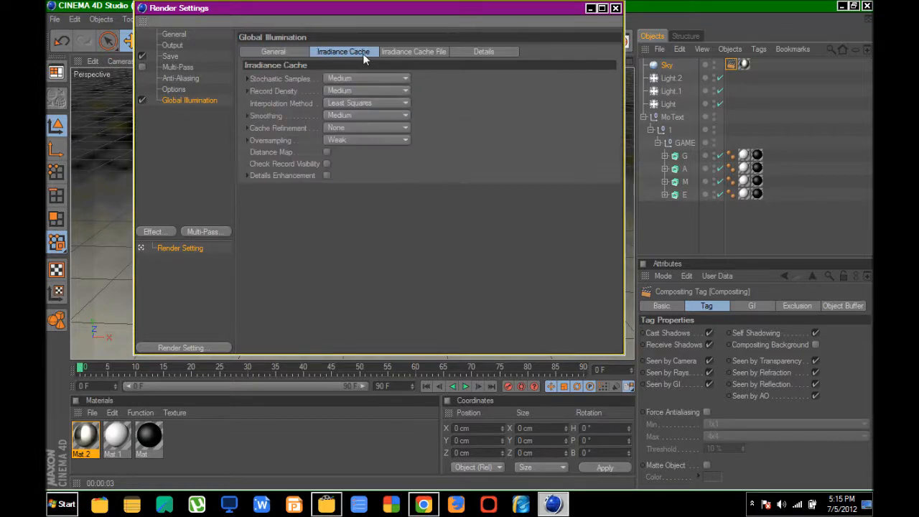
click(371, 78)
click(358, 104)
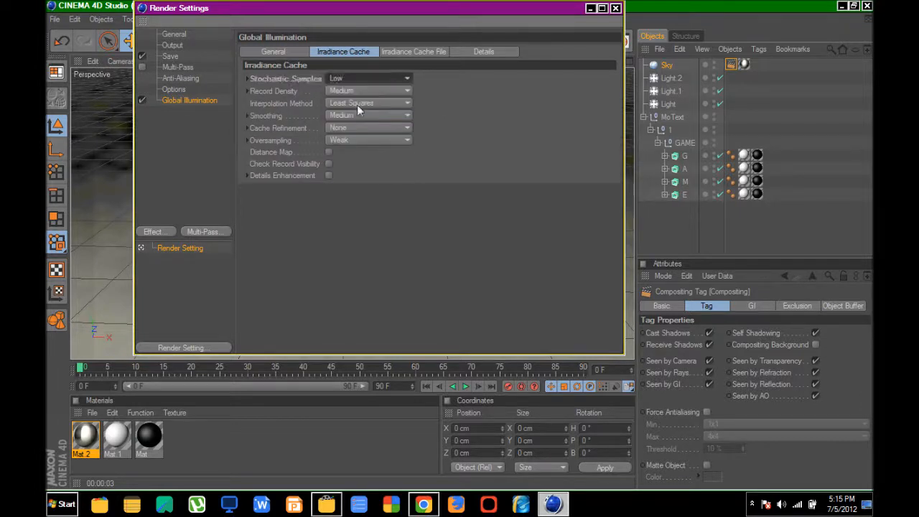
click(361, 89)
click(357, 127)
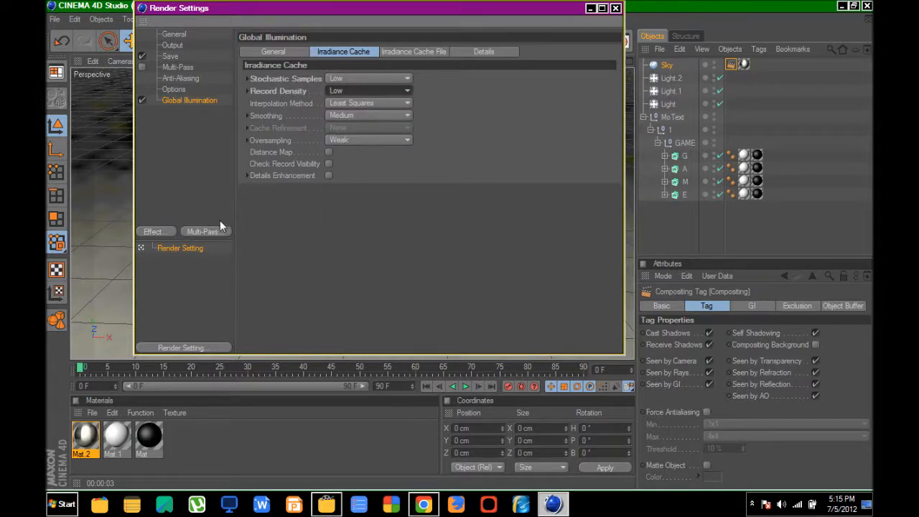
click(170, 56)
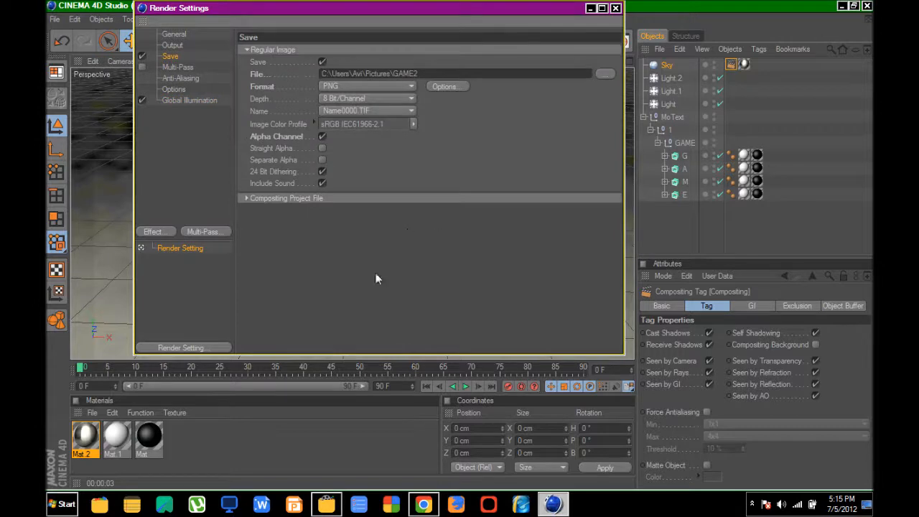
click(615, 7)
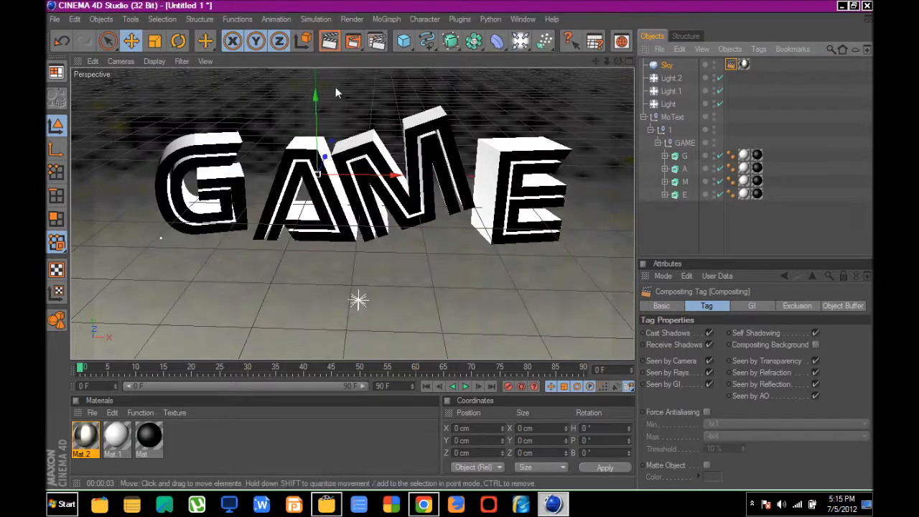
Step: Render the GAME scene to the Picture Viewer, then close the viewer and minimize the program window
click(354, 42)
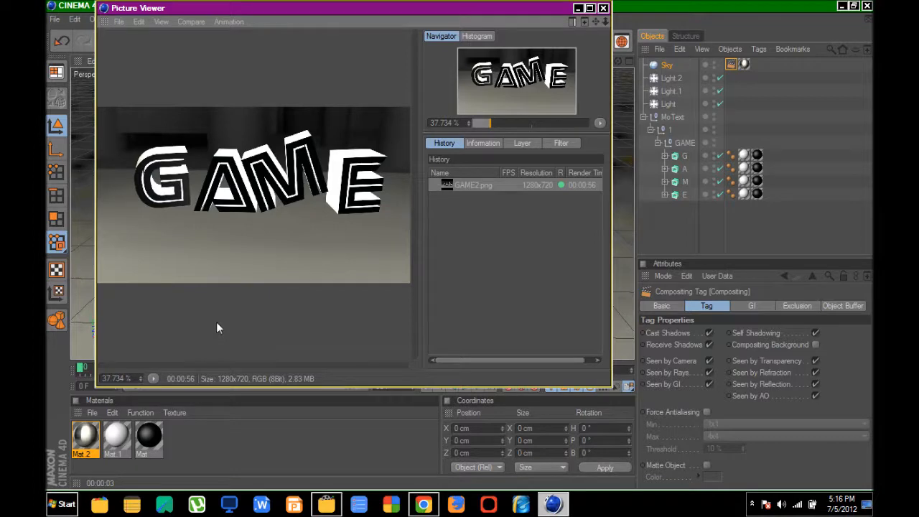
click(603, 8)
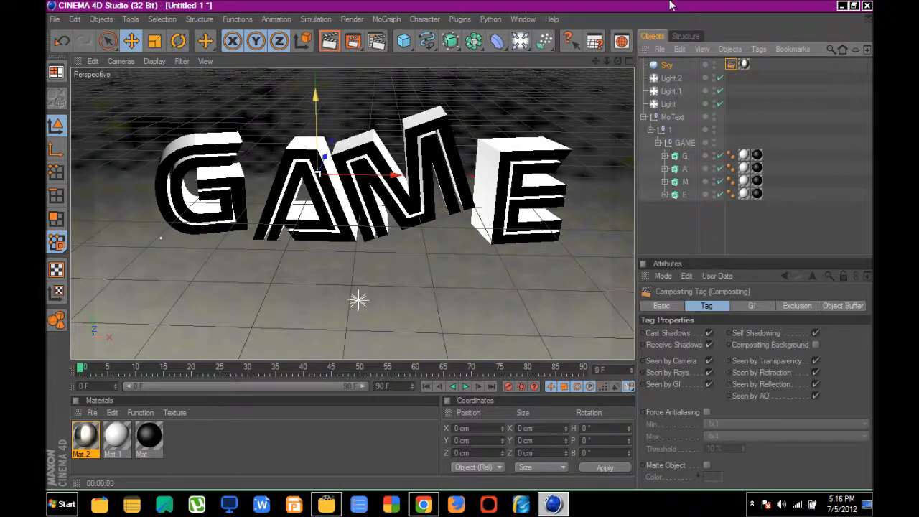
click(842, 5)
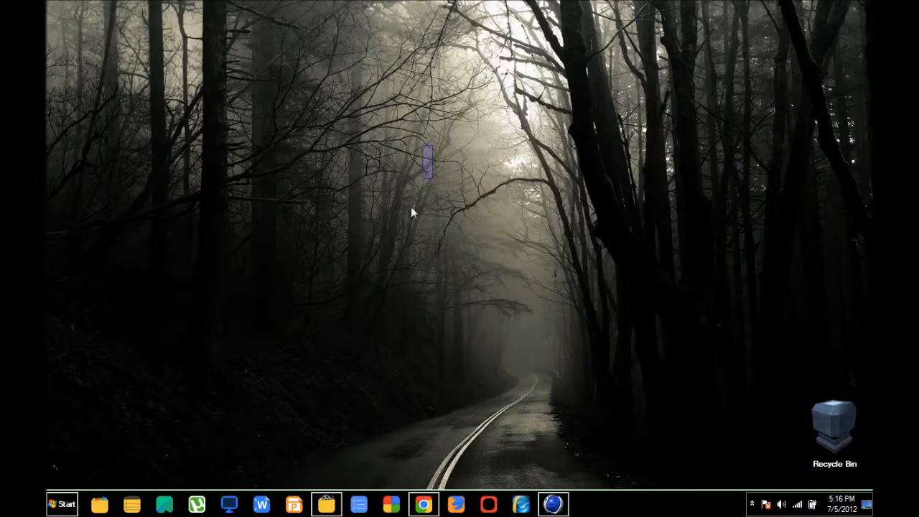